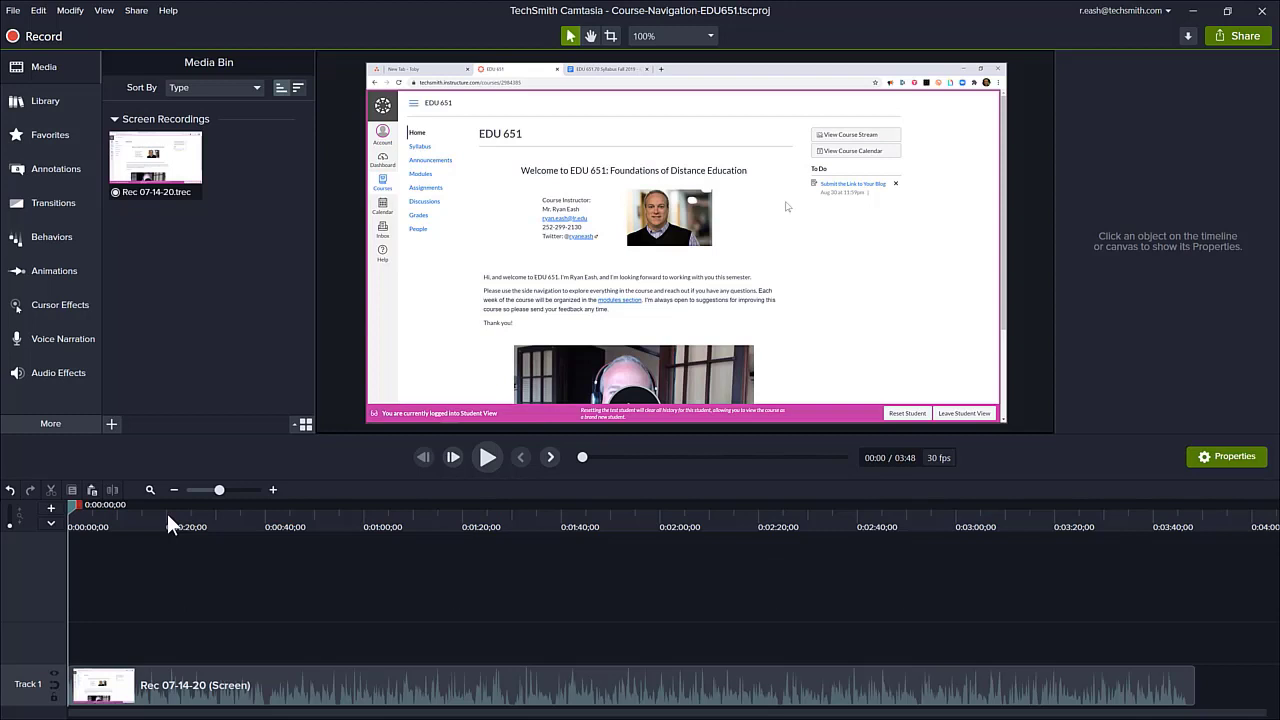
Step: Add a timeline marker at 0:00:16;16 and name it "Contact Information"
left_click_drag(168, 514, 149, 505)
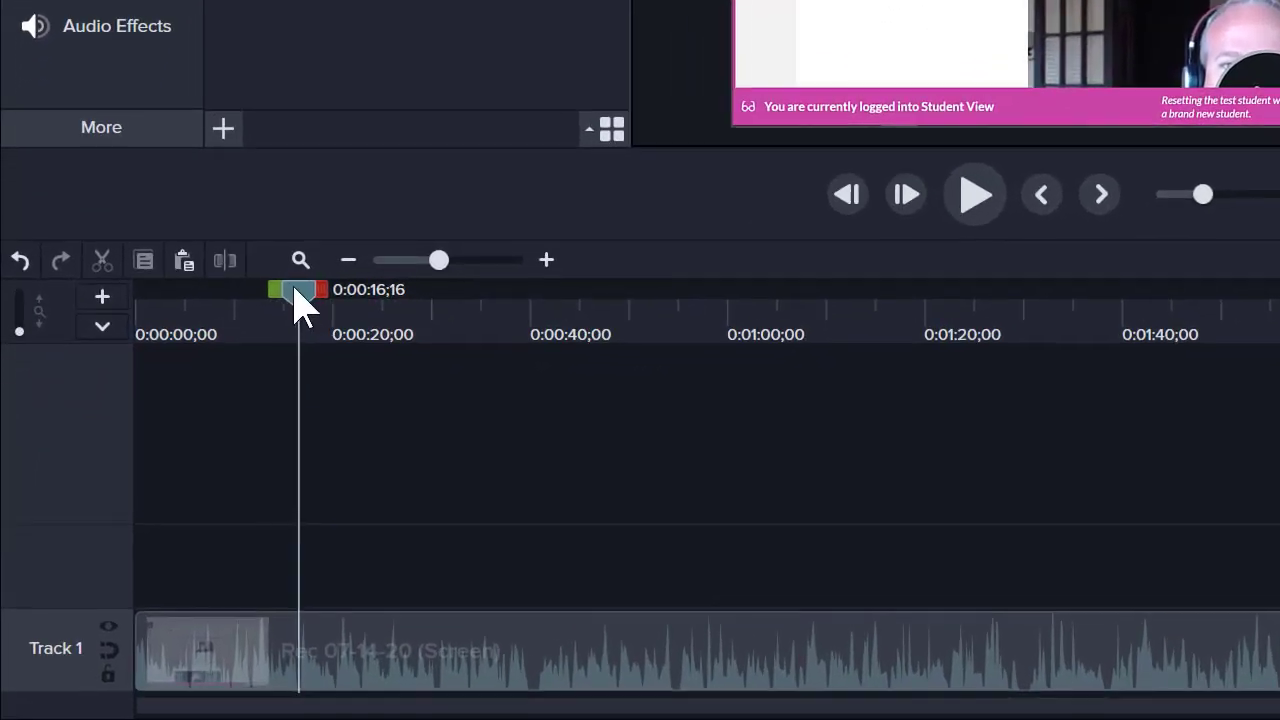
left_click_drag(297, 300, 299, 297)
key("shift+m")
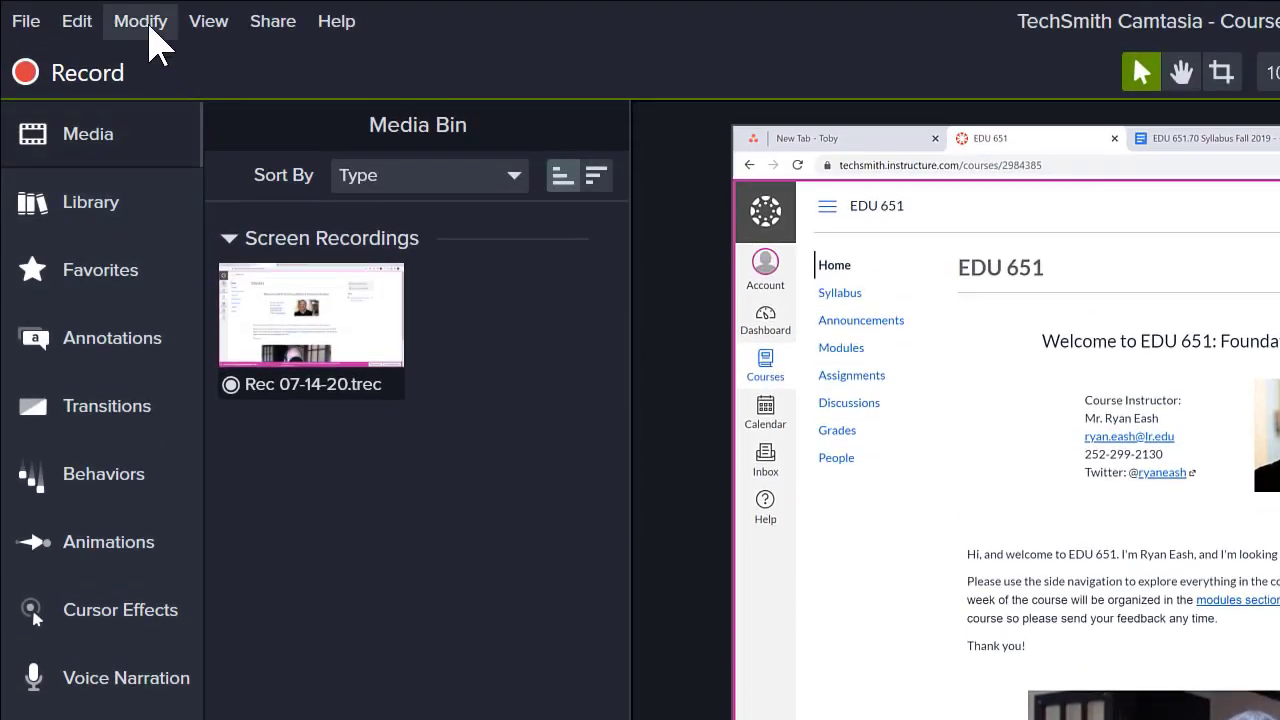
left_click(145, 24)
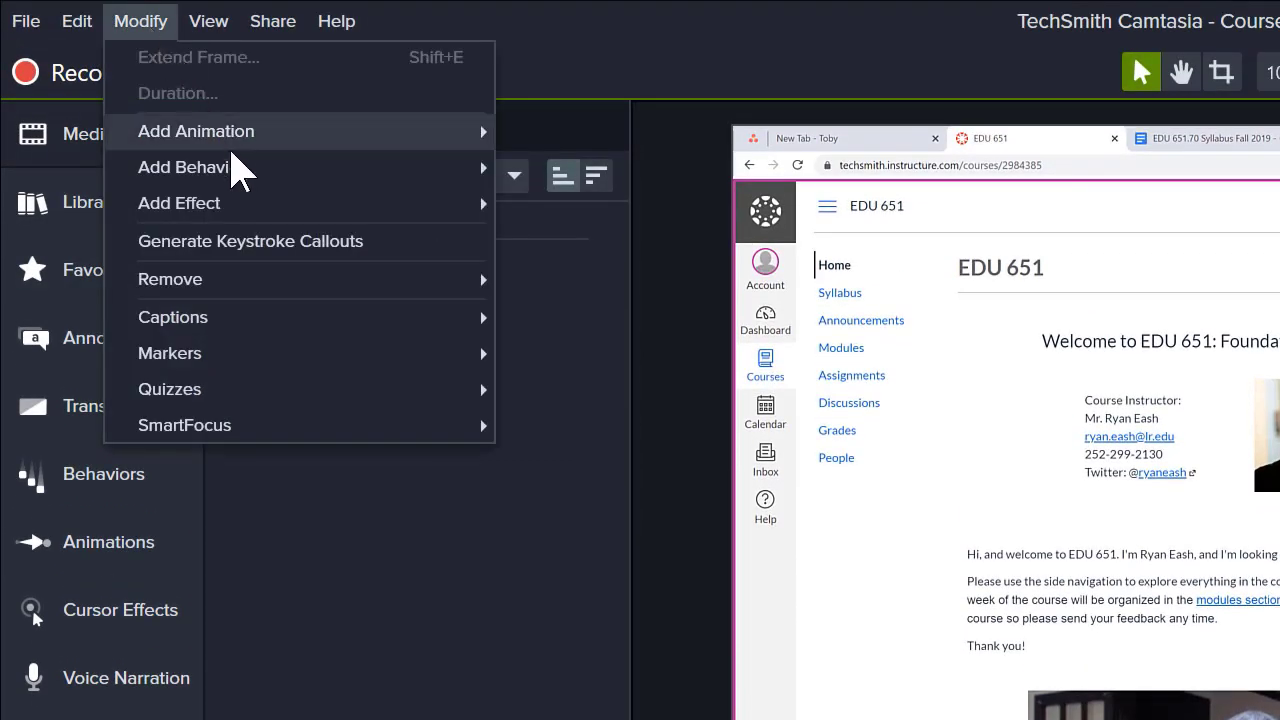
mouse_move(395, 360)
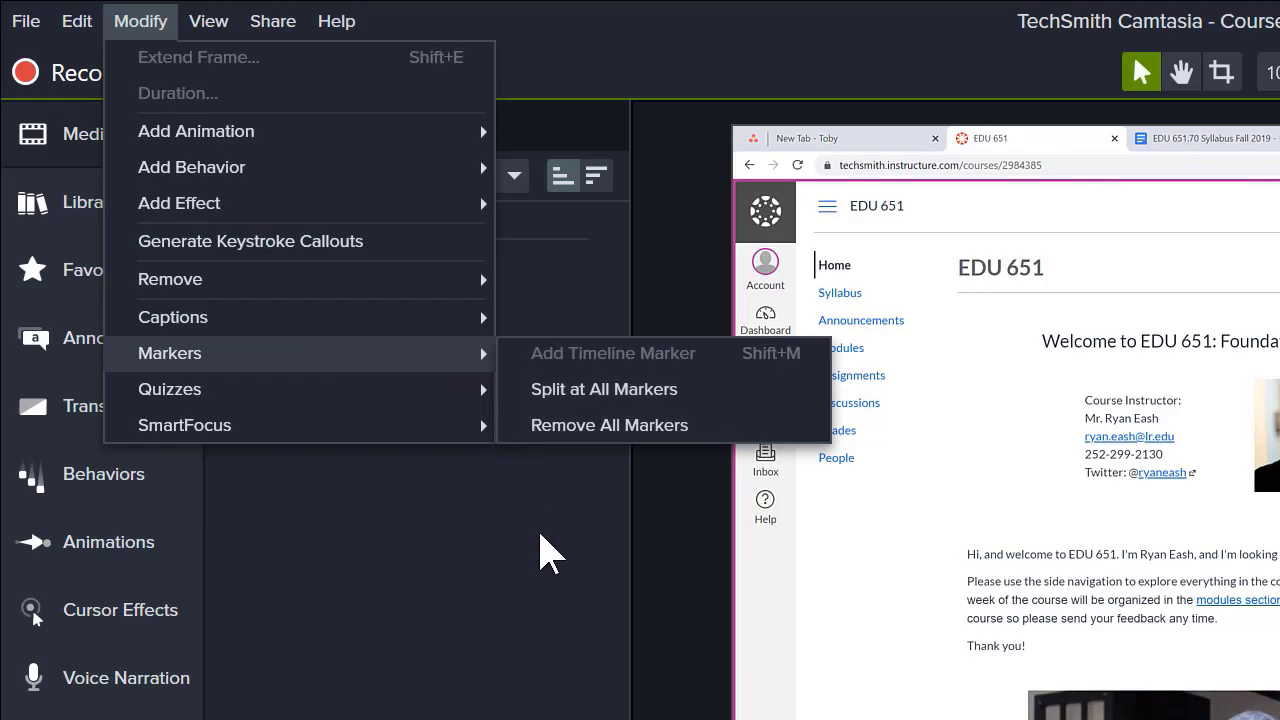
left_click(541, 534)
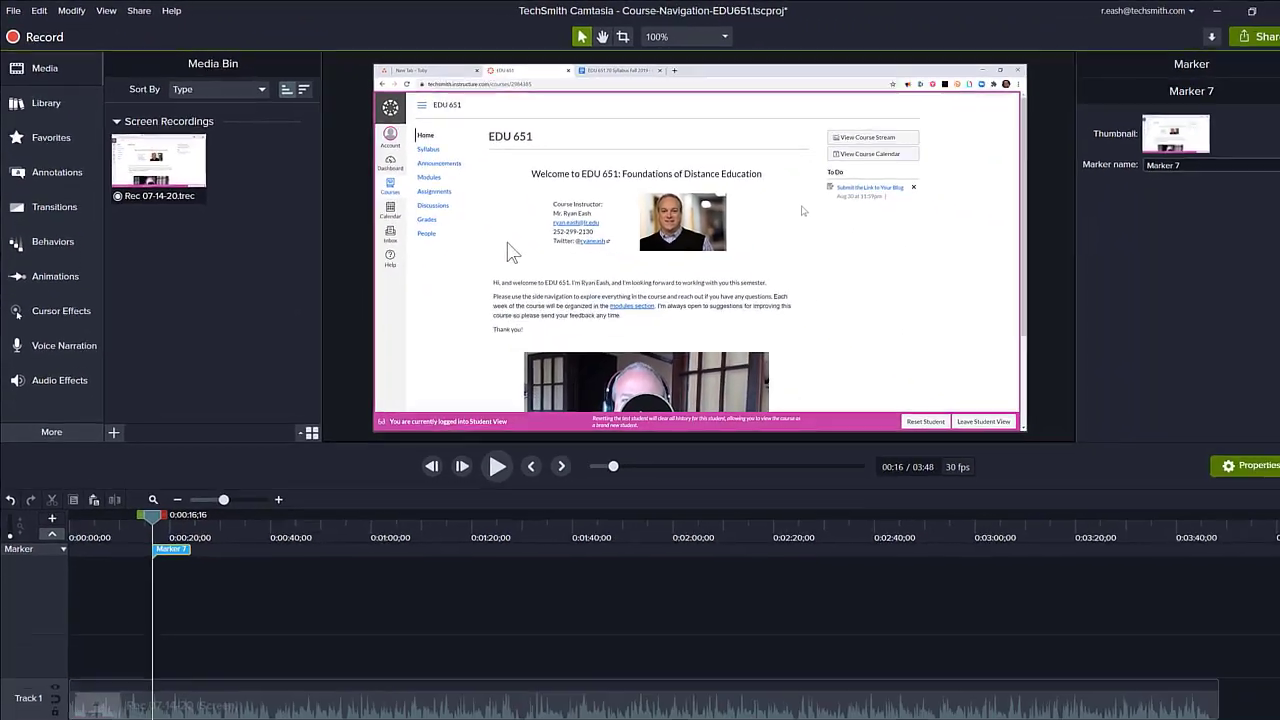
left_click(1188, 173)
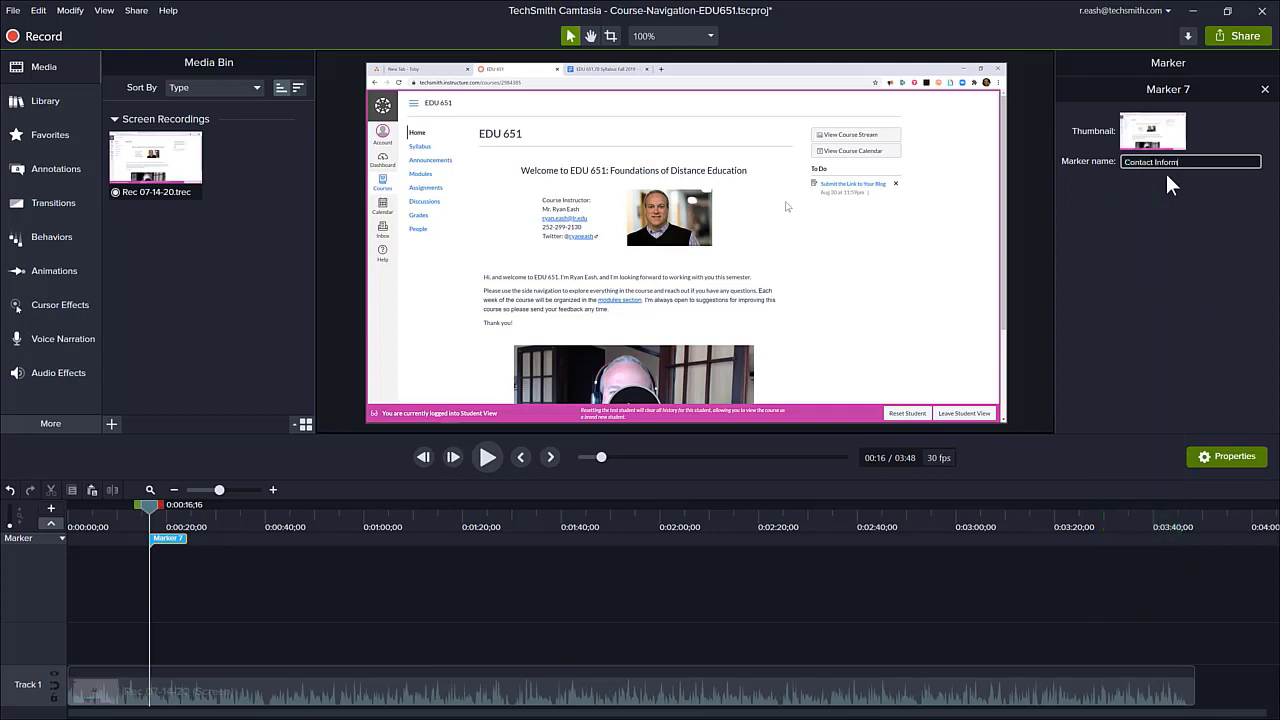
key("Return")
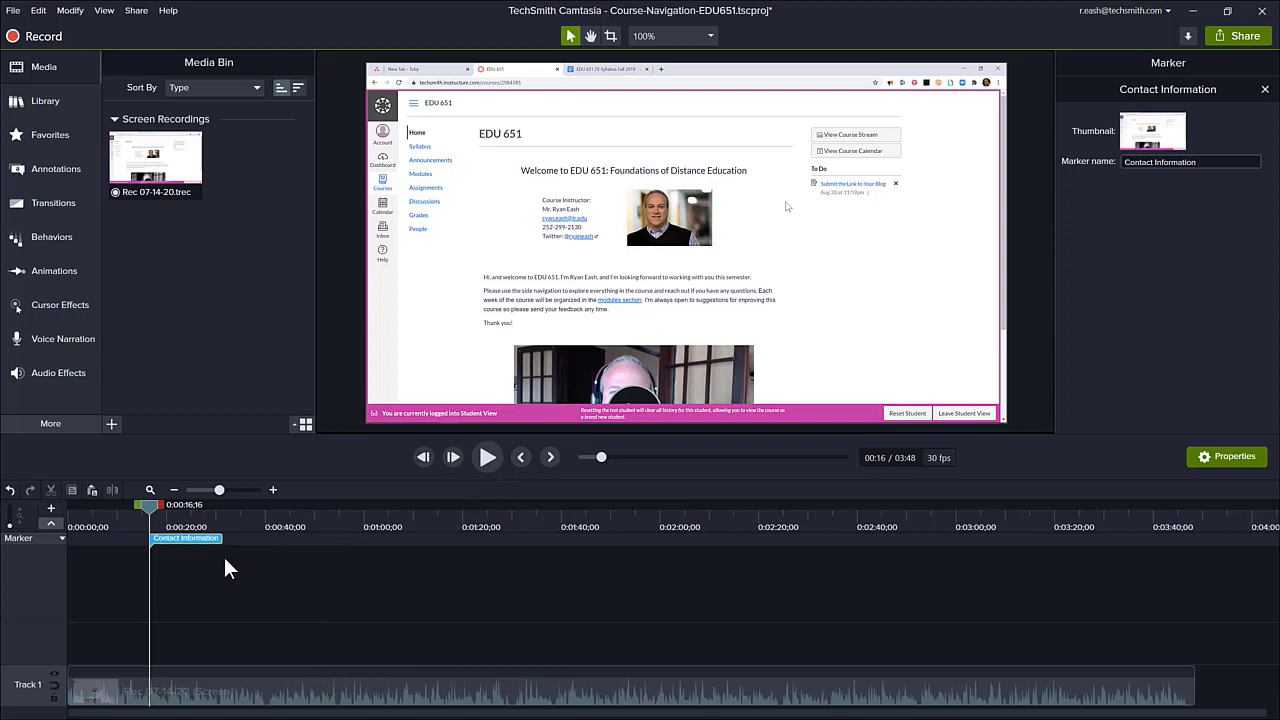
Step: Add timeline markers named Syllabus at 0:00:40;04, Announcements, Modules, Assignments and Discussions at their sections, and Grades at 0:03:18;25
left_click(268, 540)
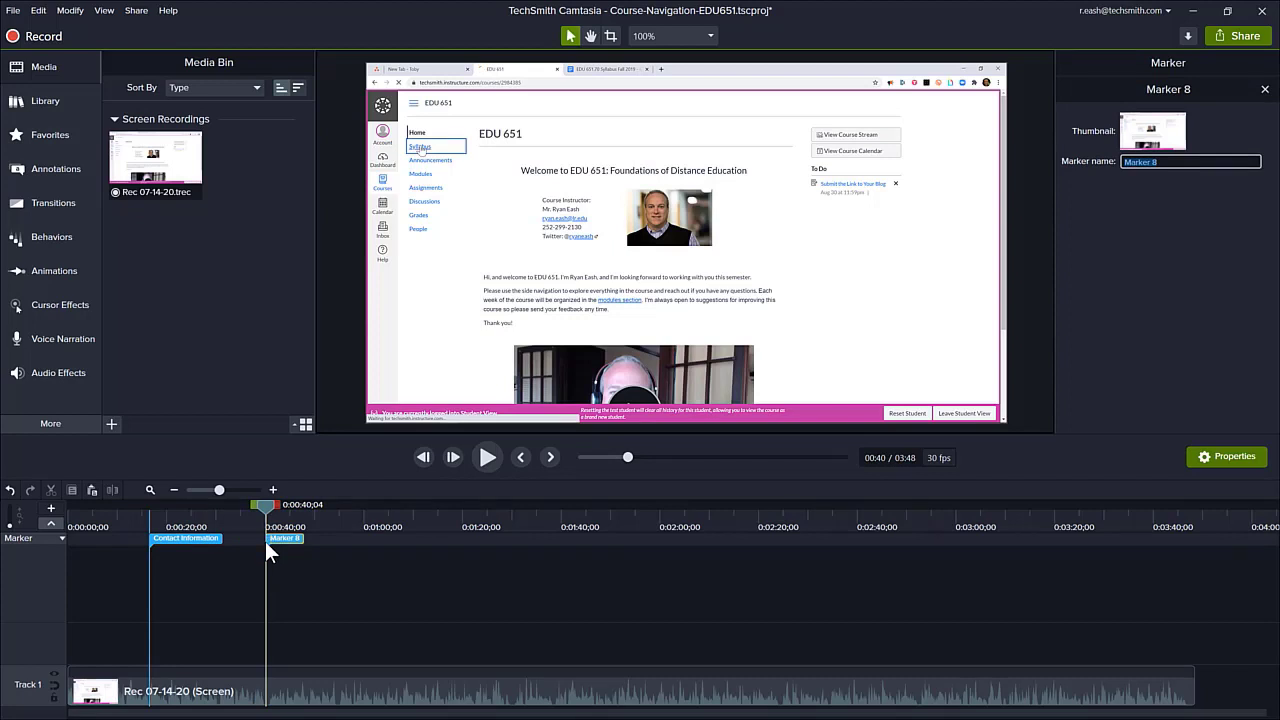
type("Syllabus")
key("Return")
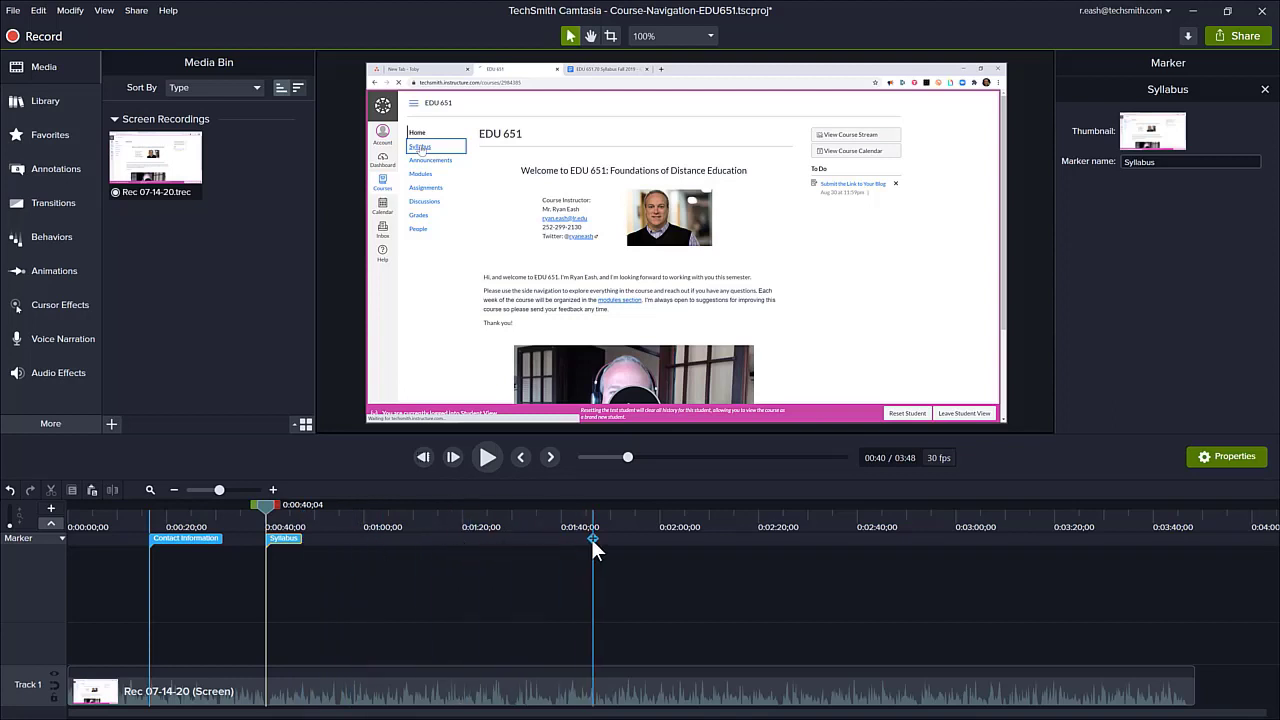
left_click(591, 539)
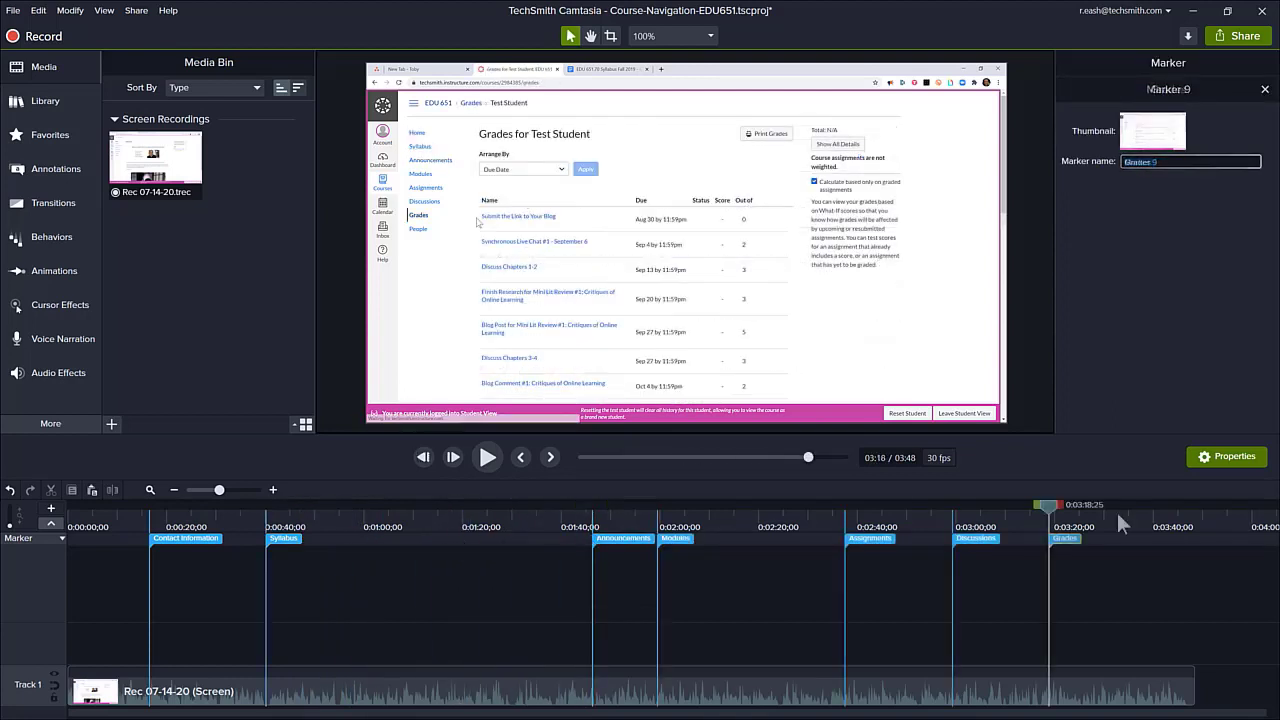
key("Return")
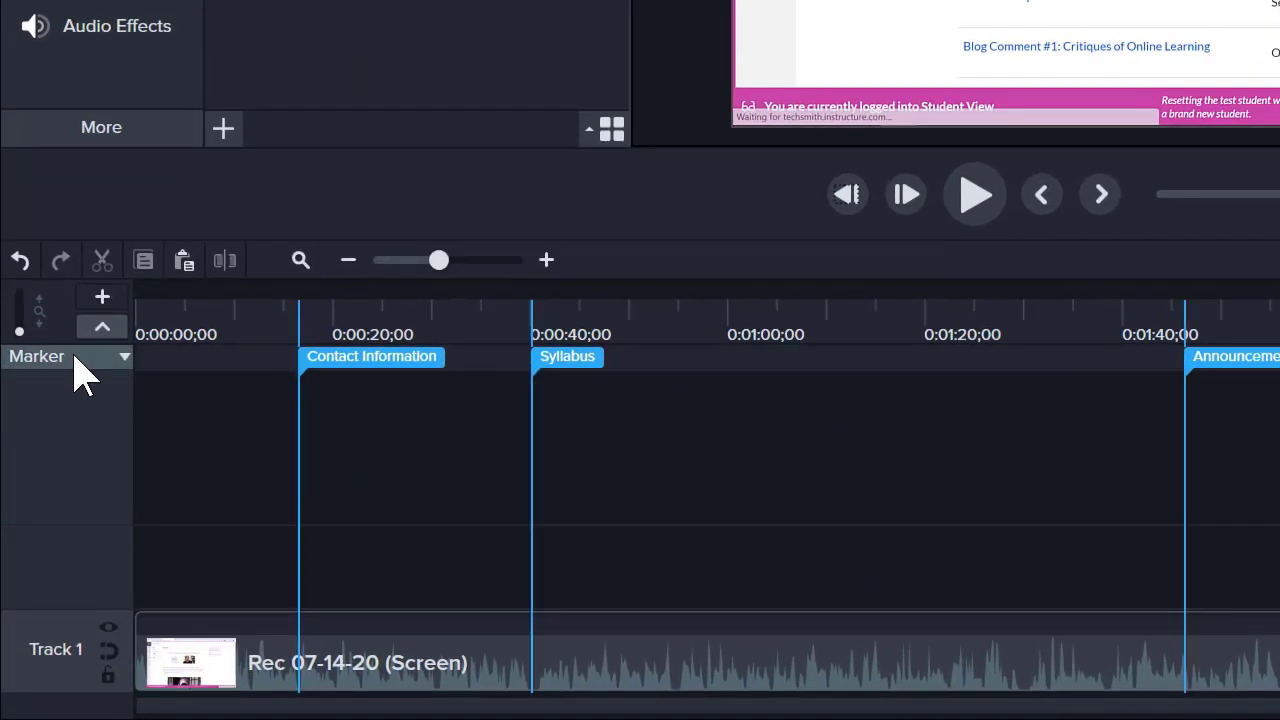
Step: Try an extra marker at 0:00:09;10 and undo it, and hide the marker track
left_click(229, 355)
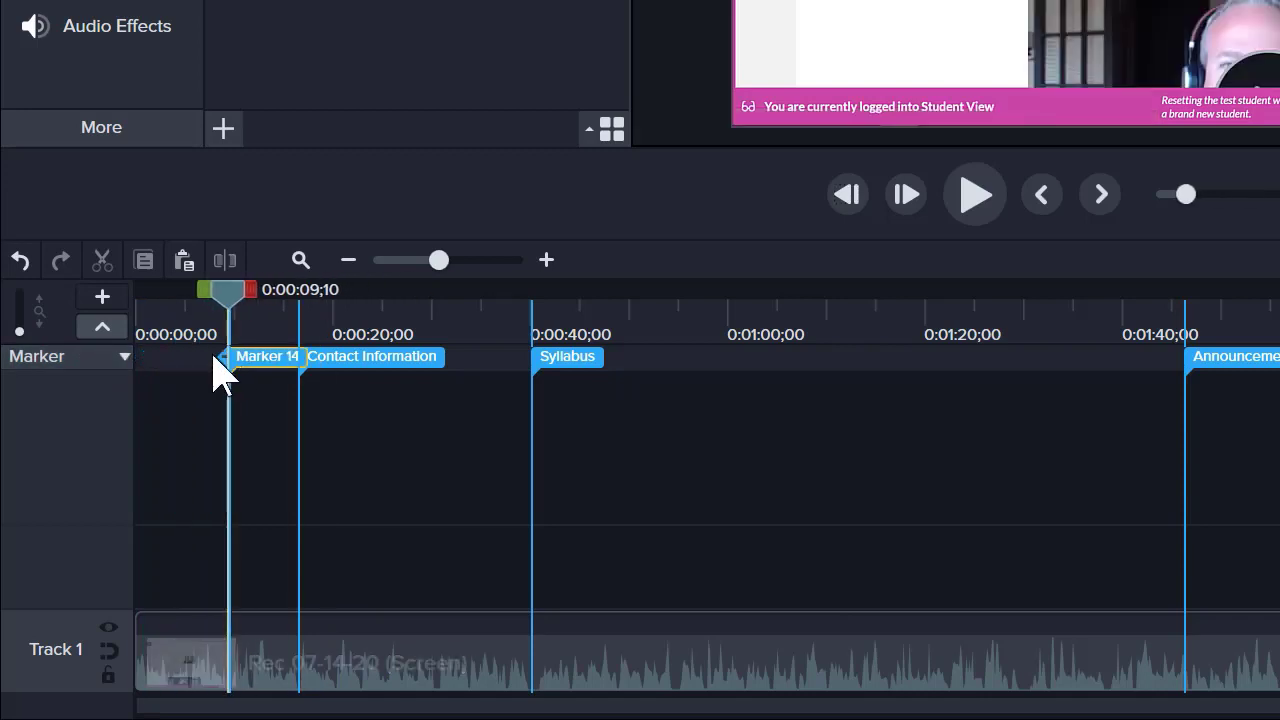
left_click(20, 261)
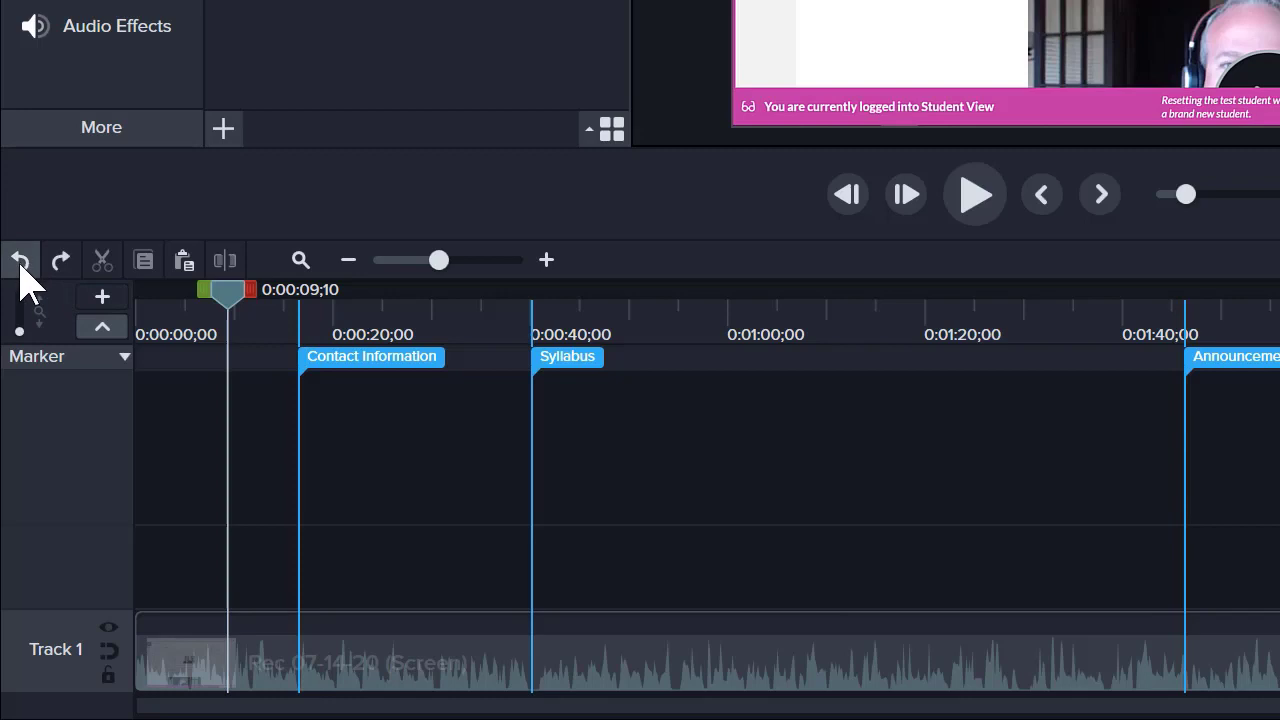
left_click(101, 330)
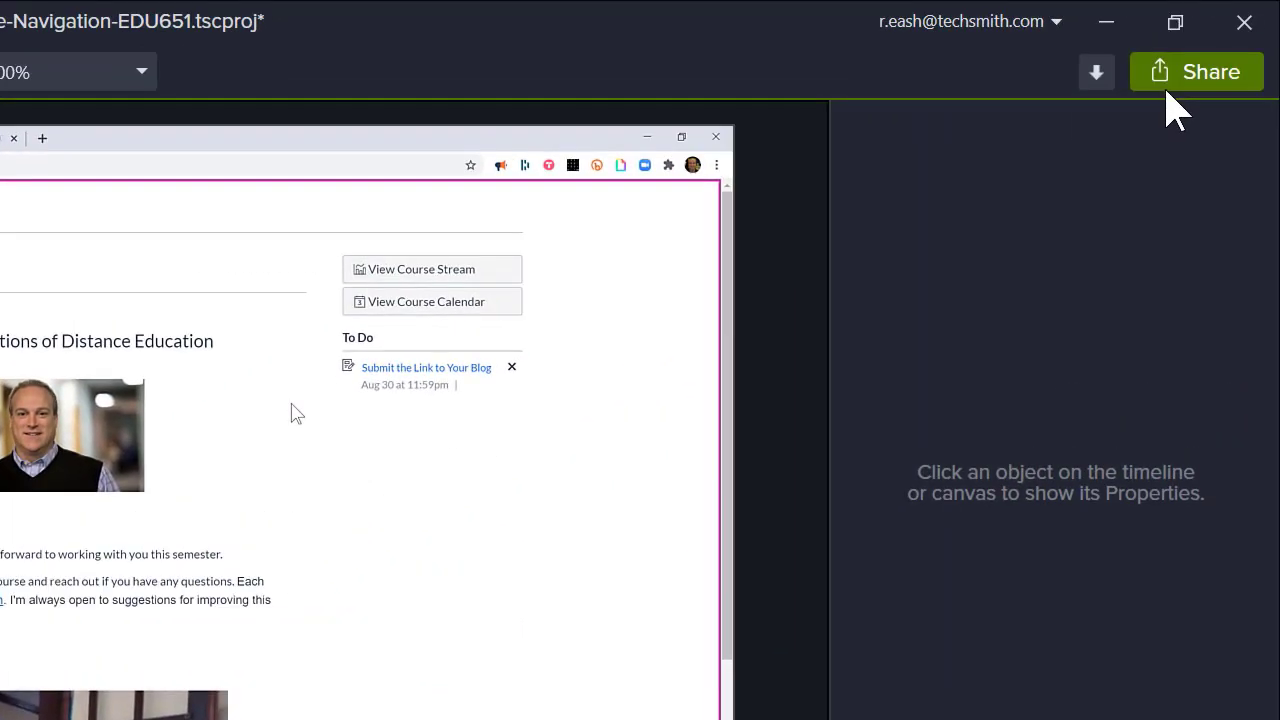
Step: Start a new custom production using the MP4 - Smart Player (HTML5) format
left_click(1192, 74)
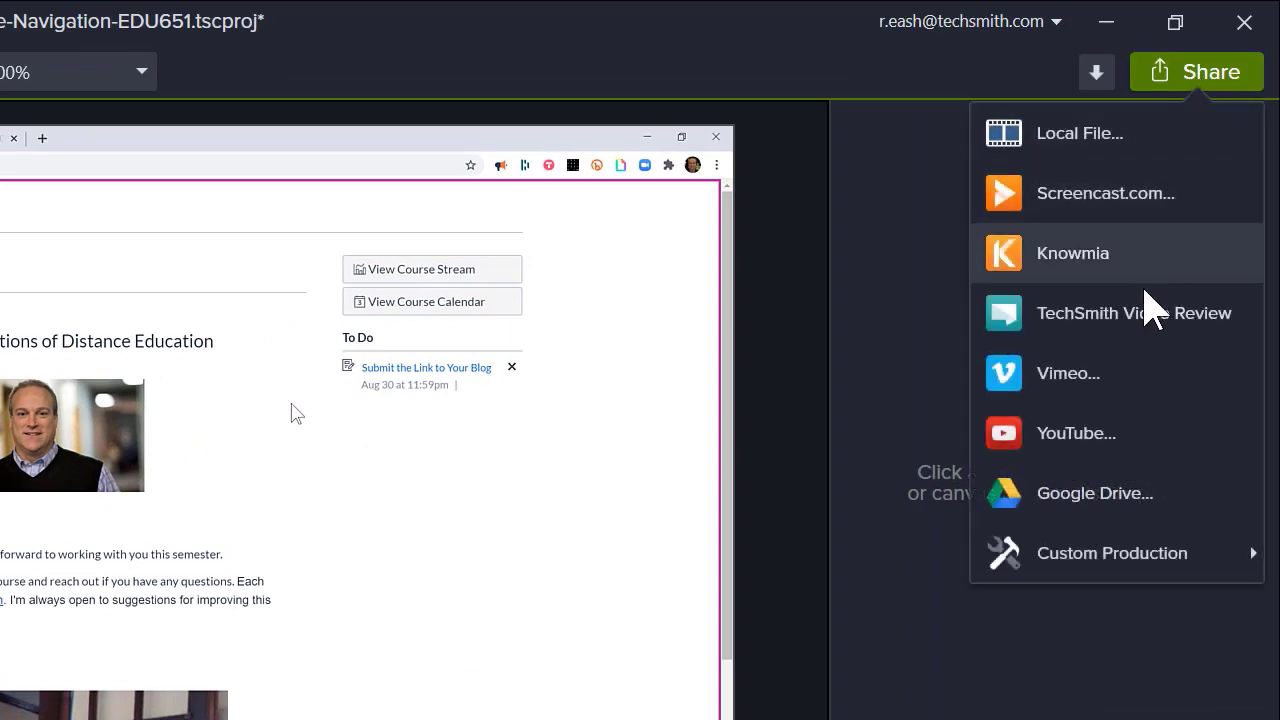
mouse_move(1023, 551)
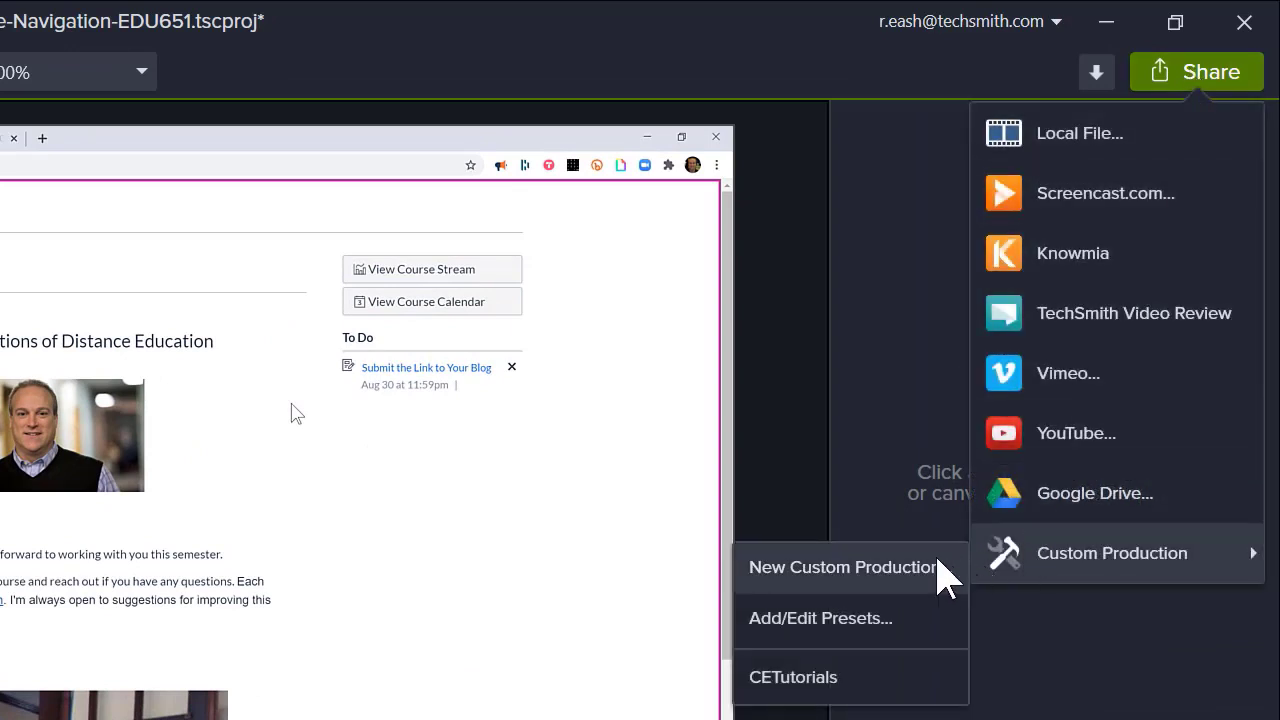
left_click(940, 566)
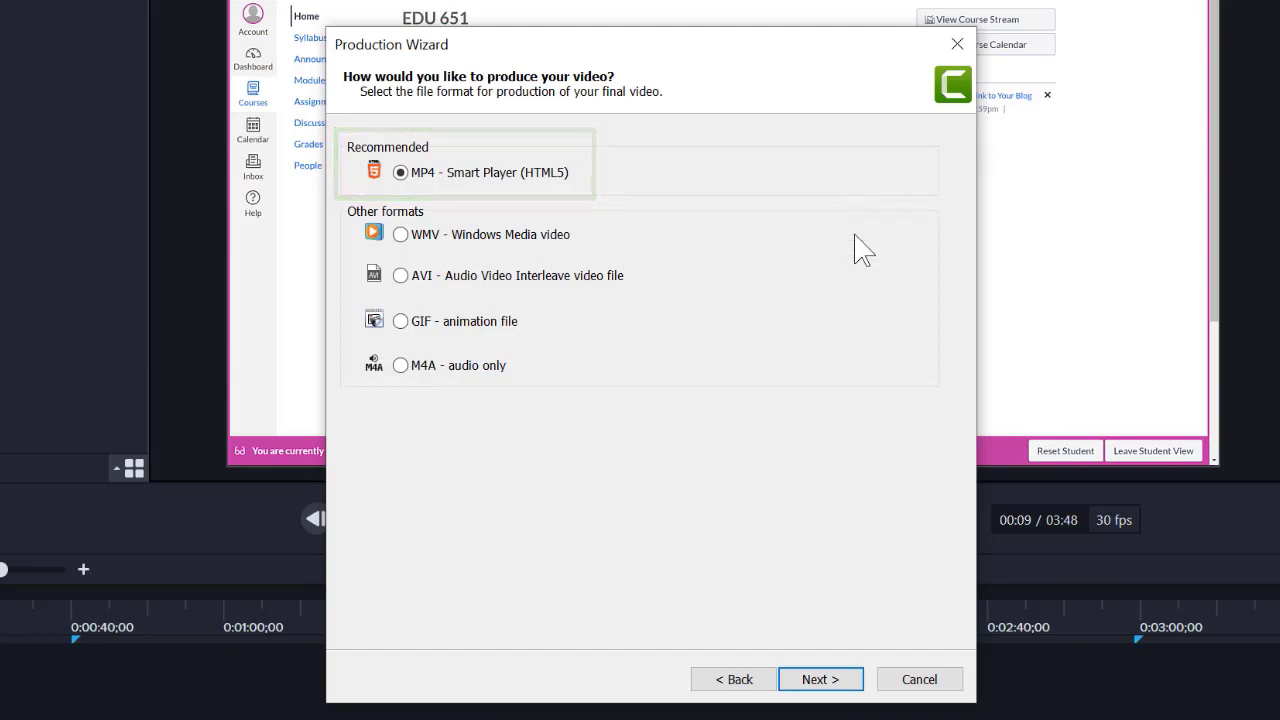
left_click(826, 679)
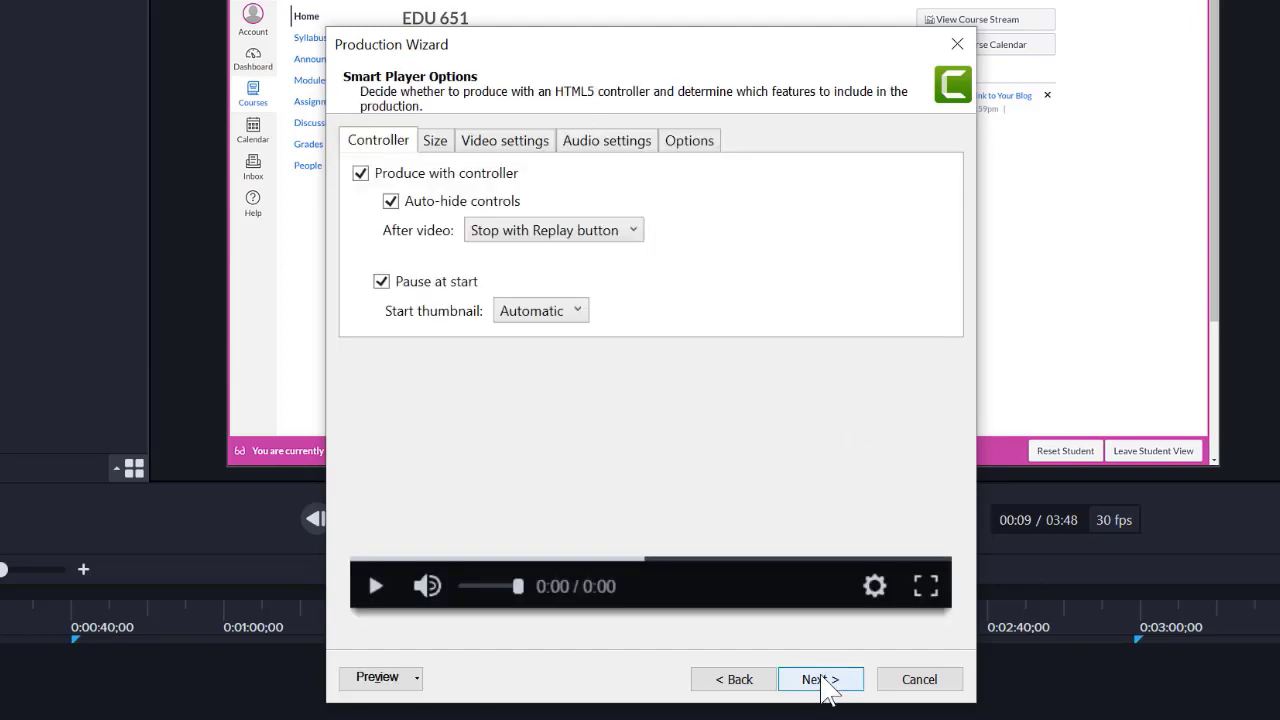
Step: Keep Table of contents and Searchable enabled in the Smart Player options and continue to the marker options
left_click(688, 145)
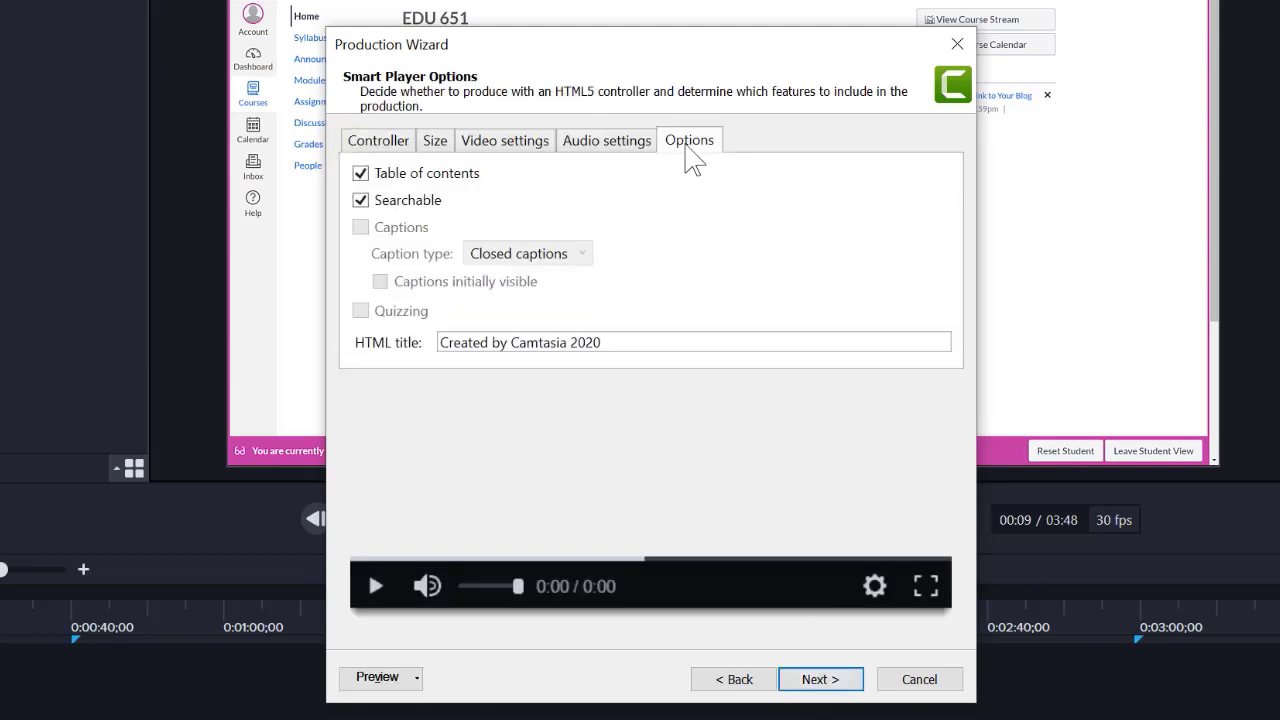
left_click(361, 175)
left_click(361, 175)
left_click(361, 201)
left_click(829, 684)
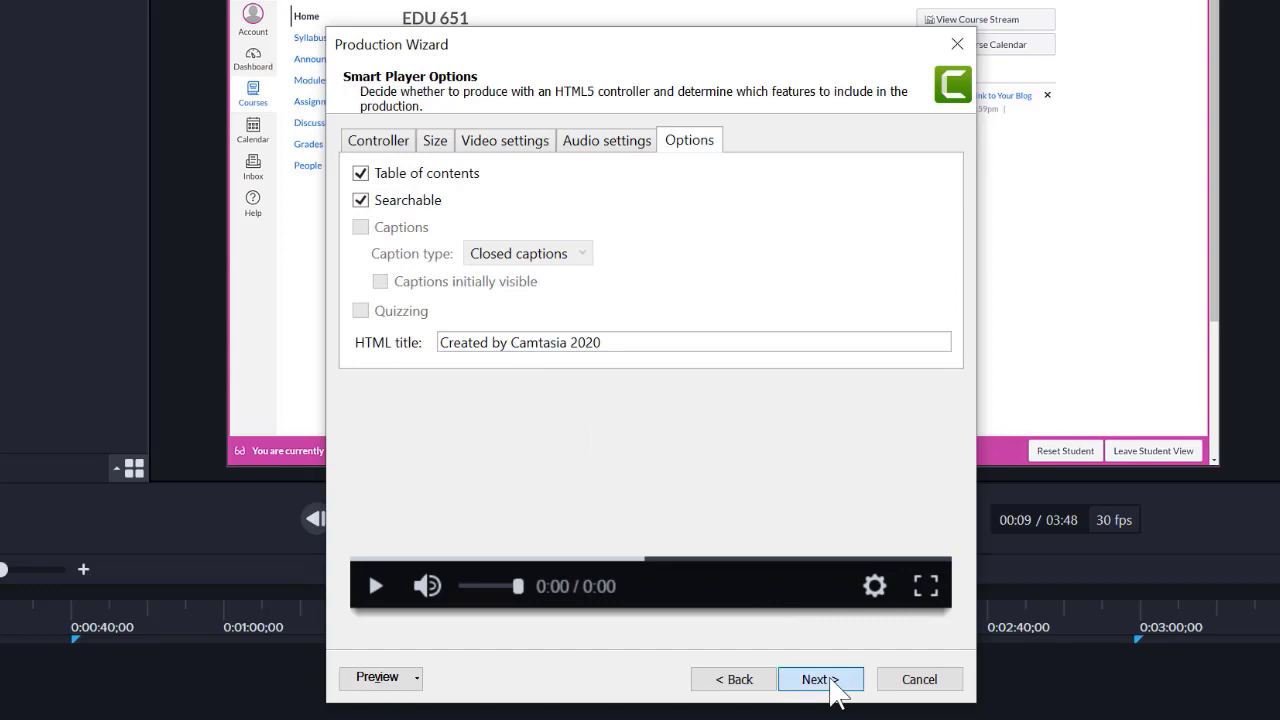
left_click(830, 685)
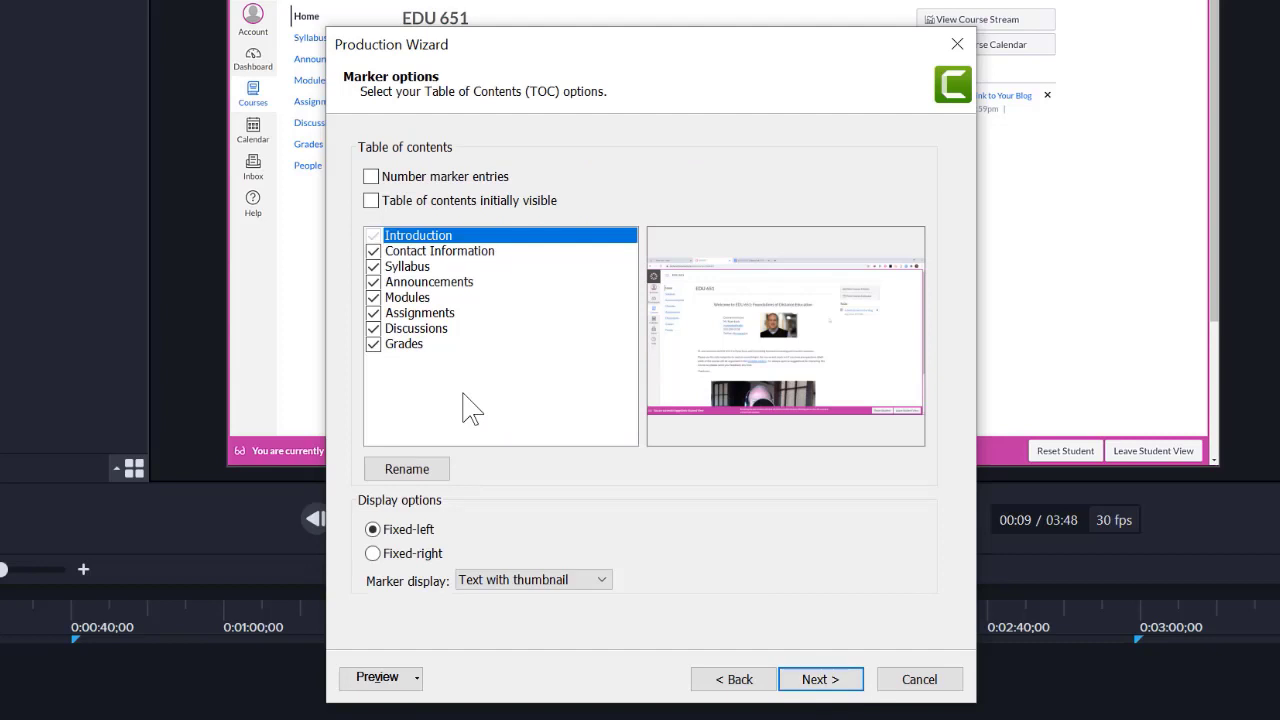
left_click(435, 253)
left_click(416, 470)
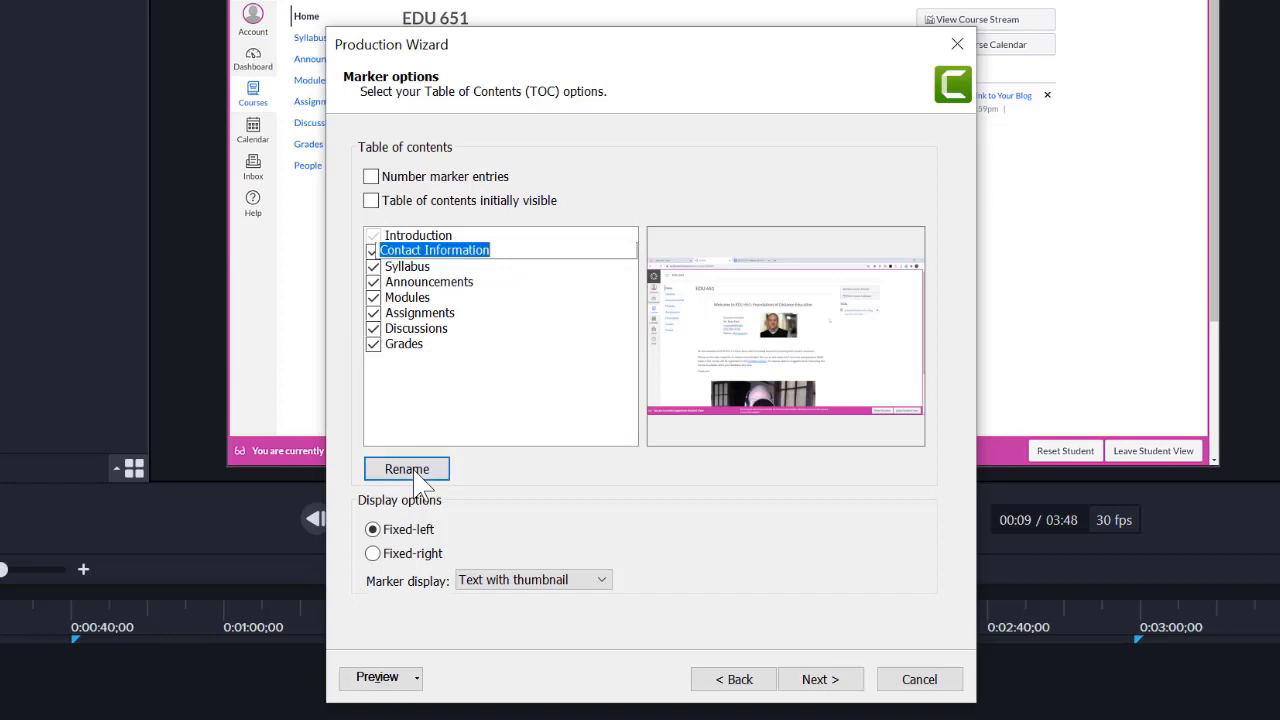
left_click(425, 402)
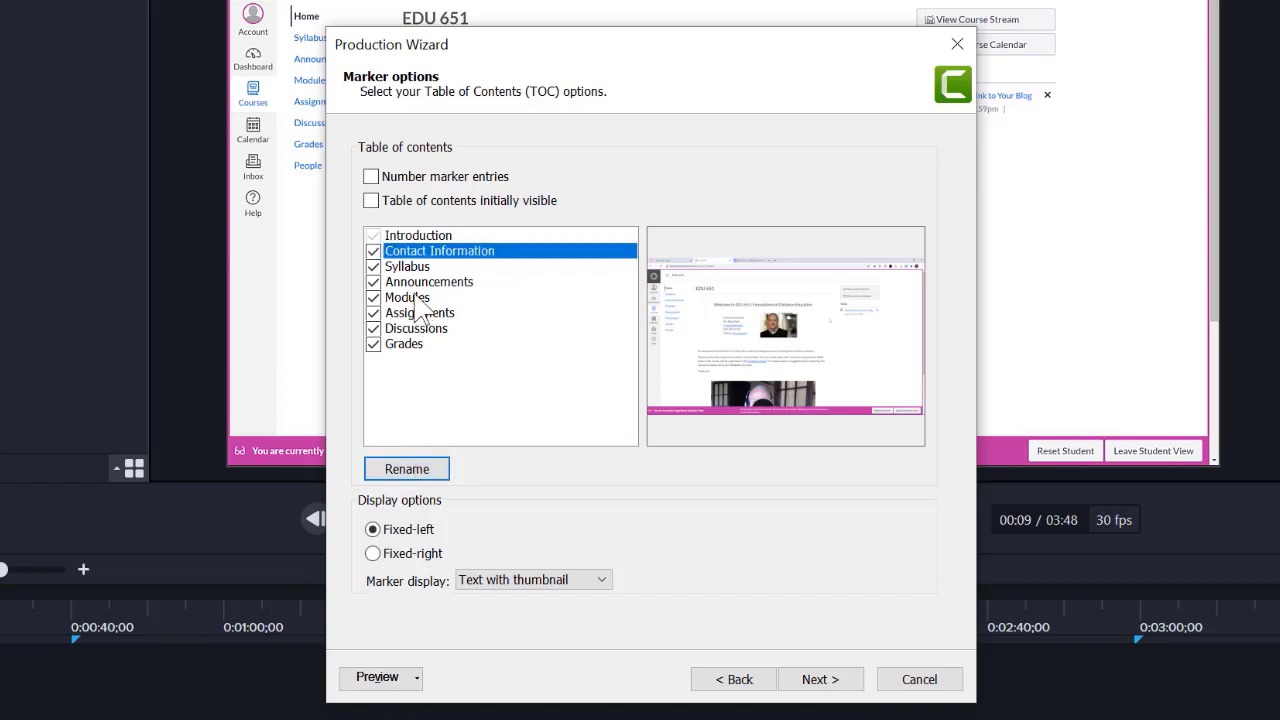
Step: Exclude the Announcements marker from the table of contents and set its display position to Fixed-right
left_click(373, 282)
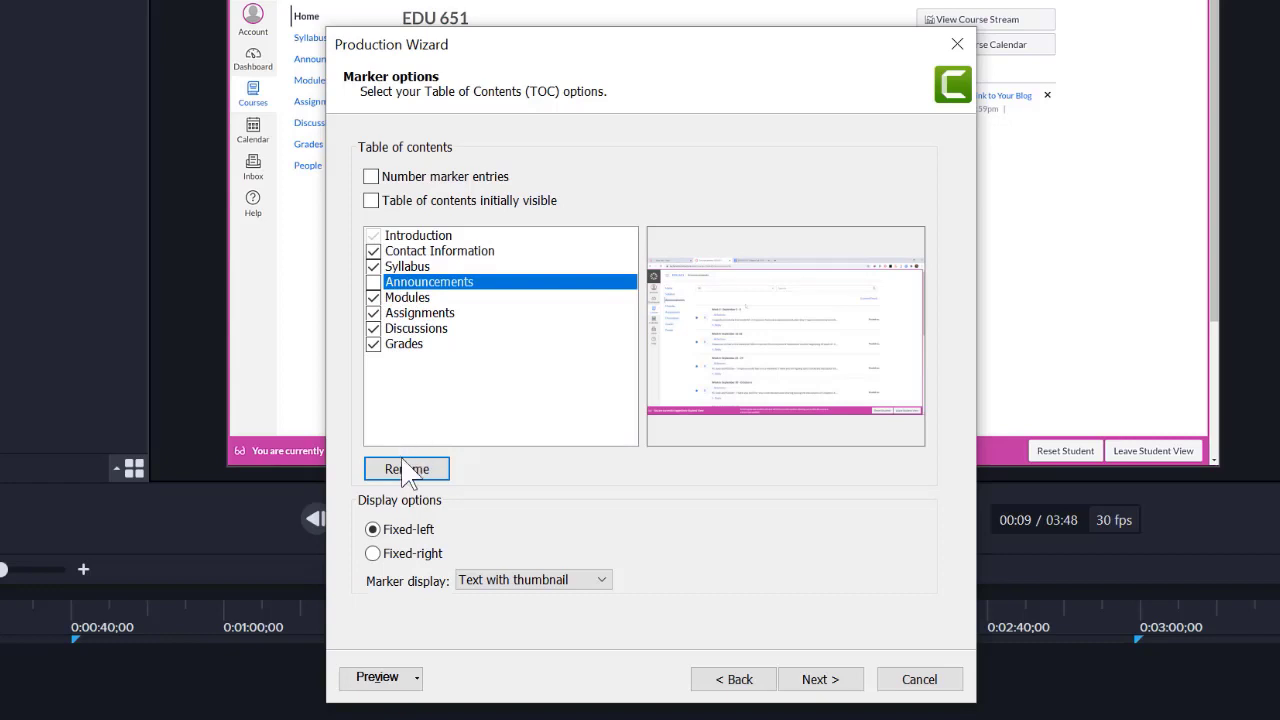
left_click(372, 554)
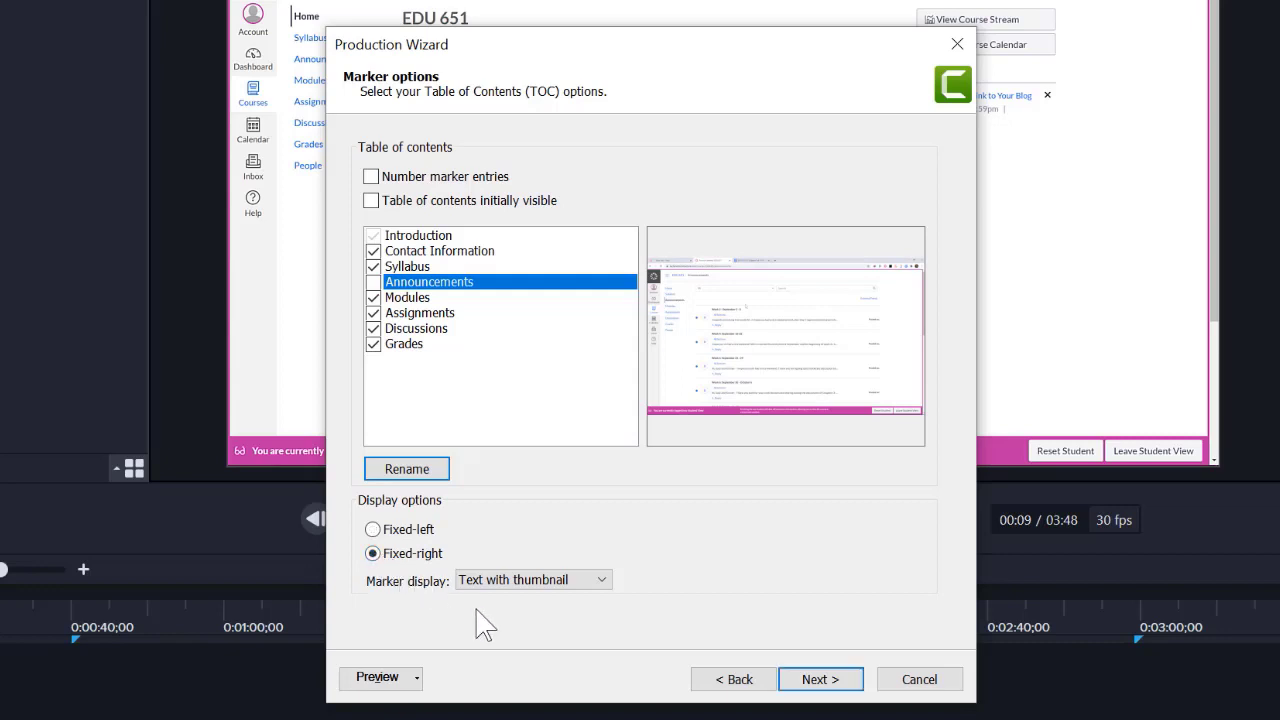
left_click(822, 679)
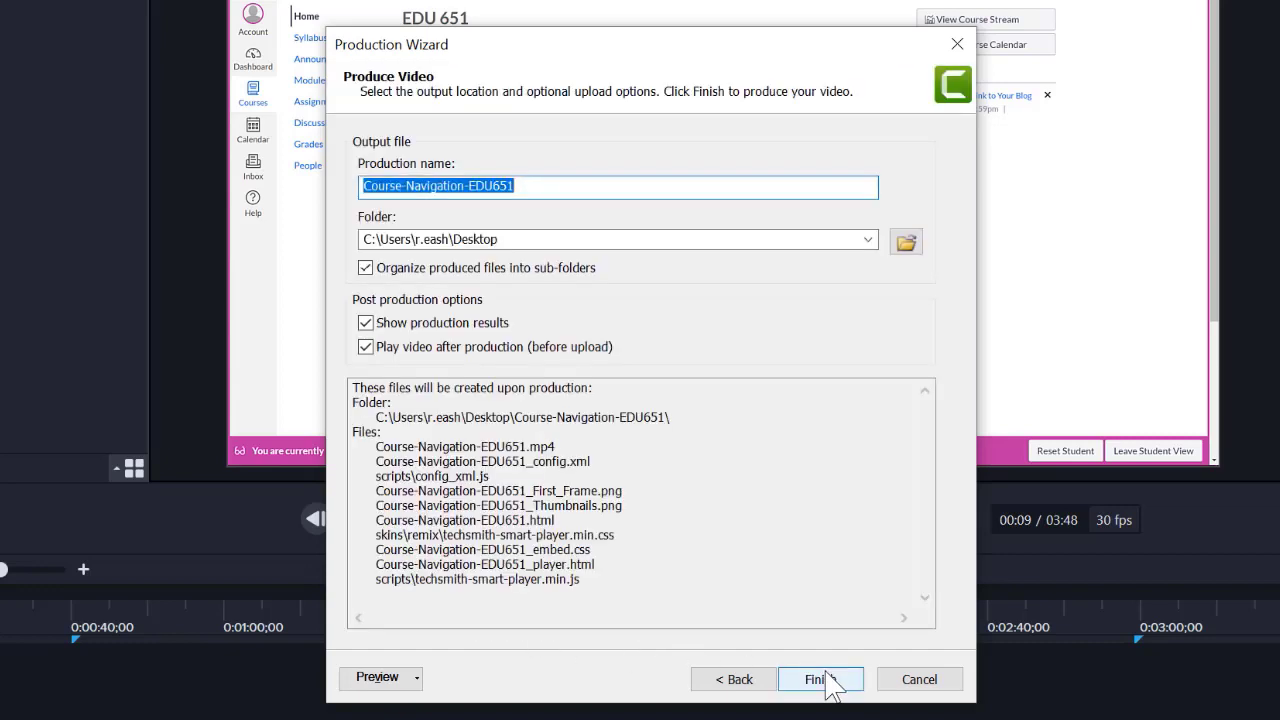
Step: Set the output folder to HAL\Course-Navigation-Video with the name Course-Navigation-EDU651, and produce the video
left_click(532, 193)
left_click(907, 244)
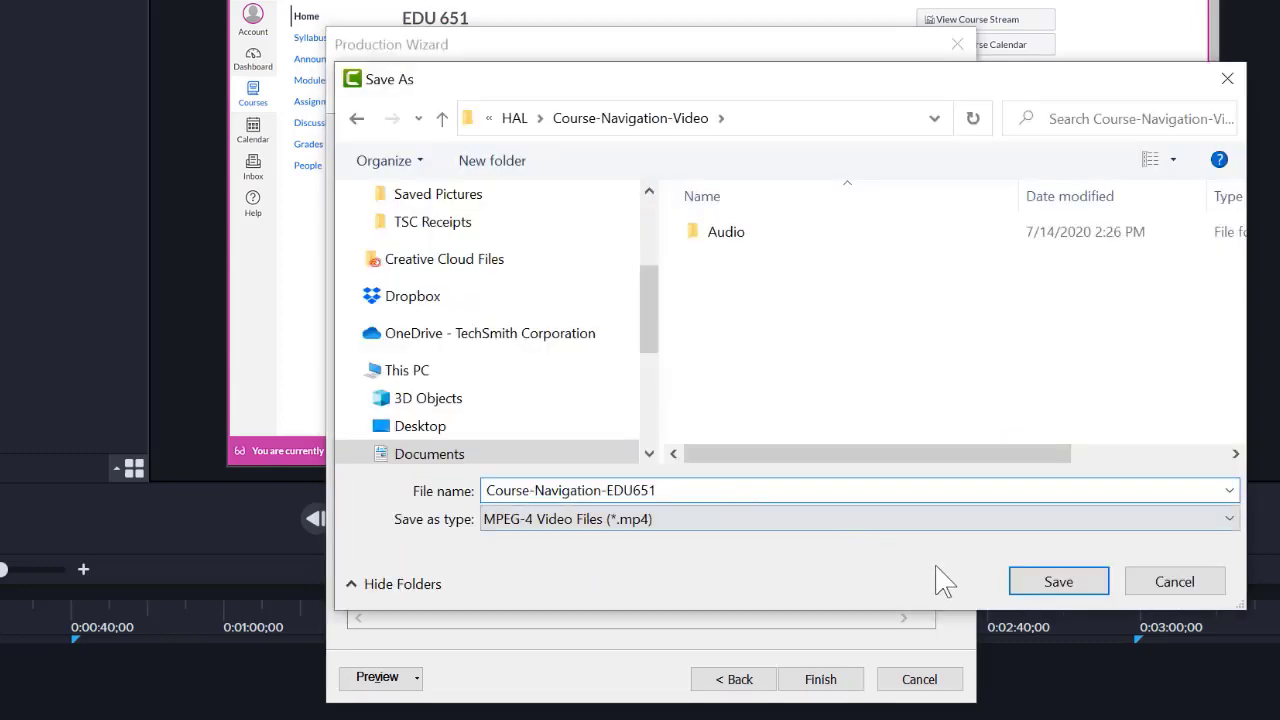
left_click(1028, 579)
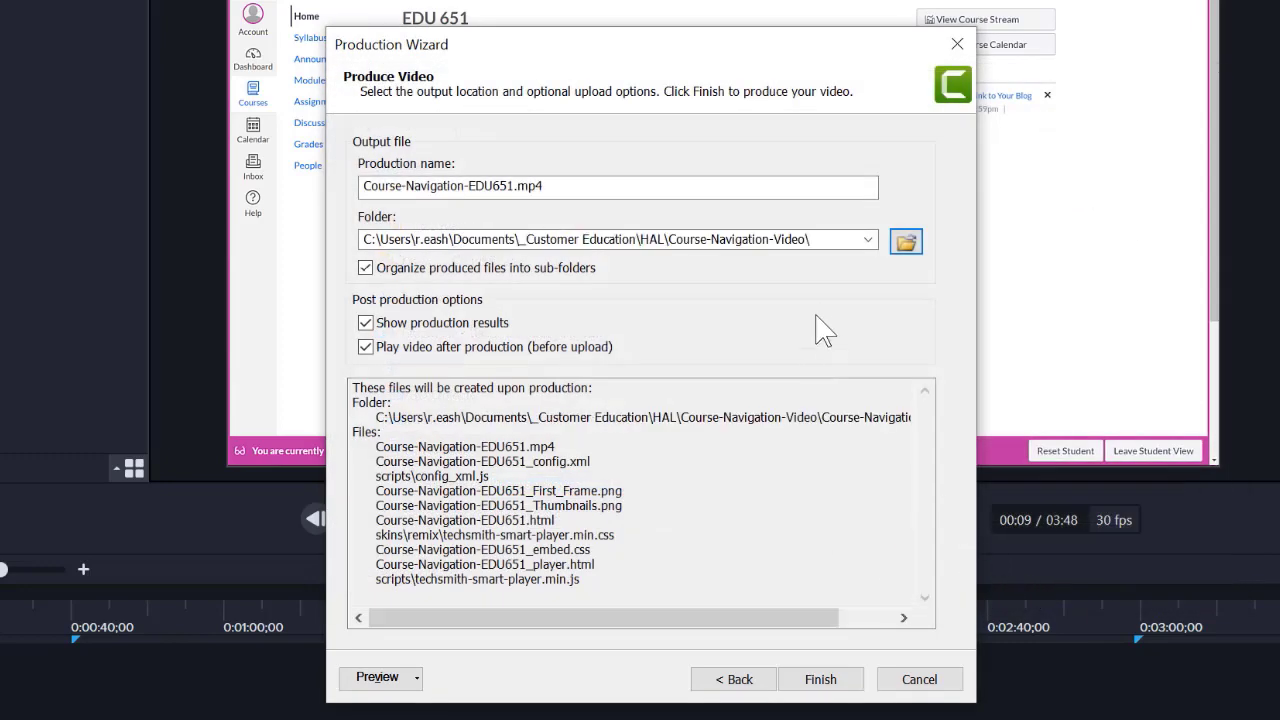
left_click(824, 684)
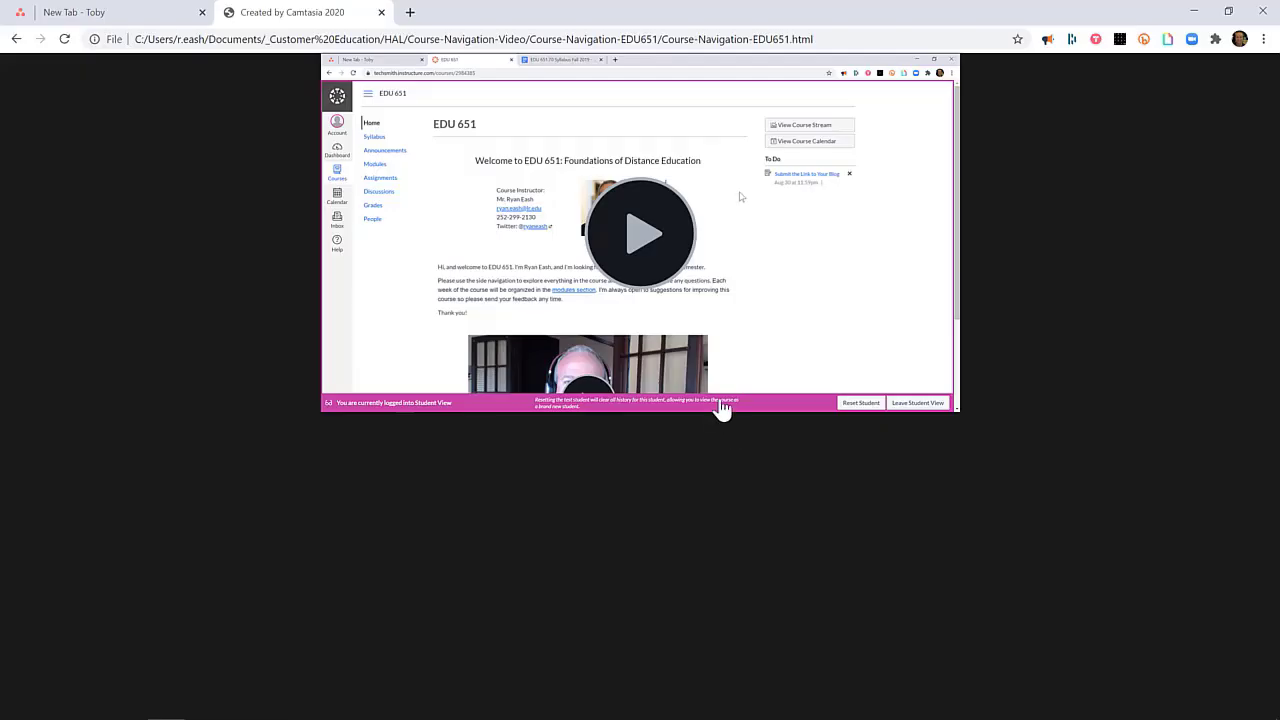
Step: Play and pause the produced video in the browser, toggle its table of contents, and jump to the Syllabus section
left_click(643, 247)
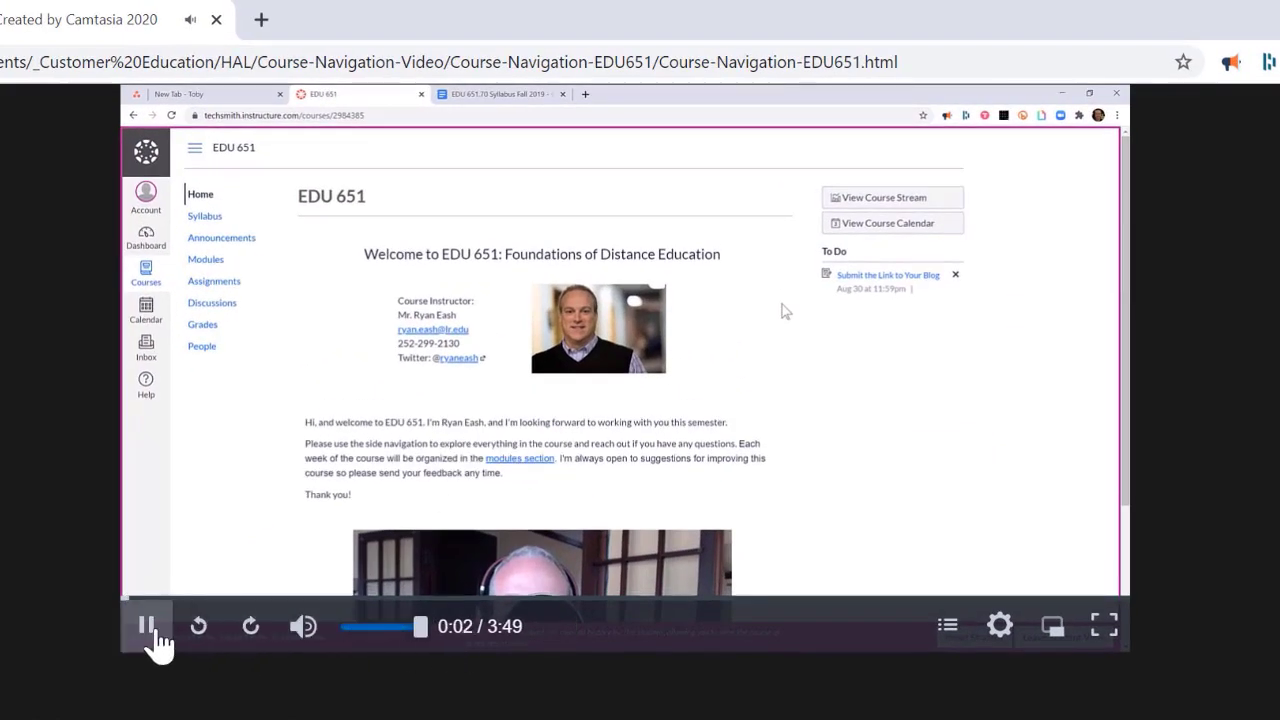
left_click(155, 630)
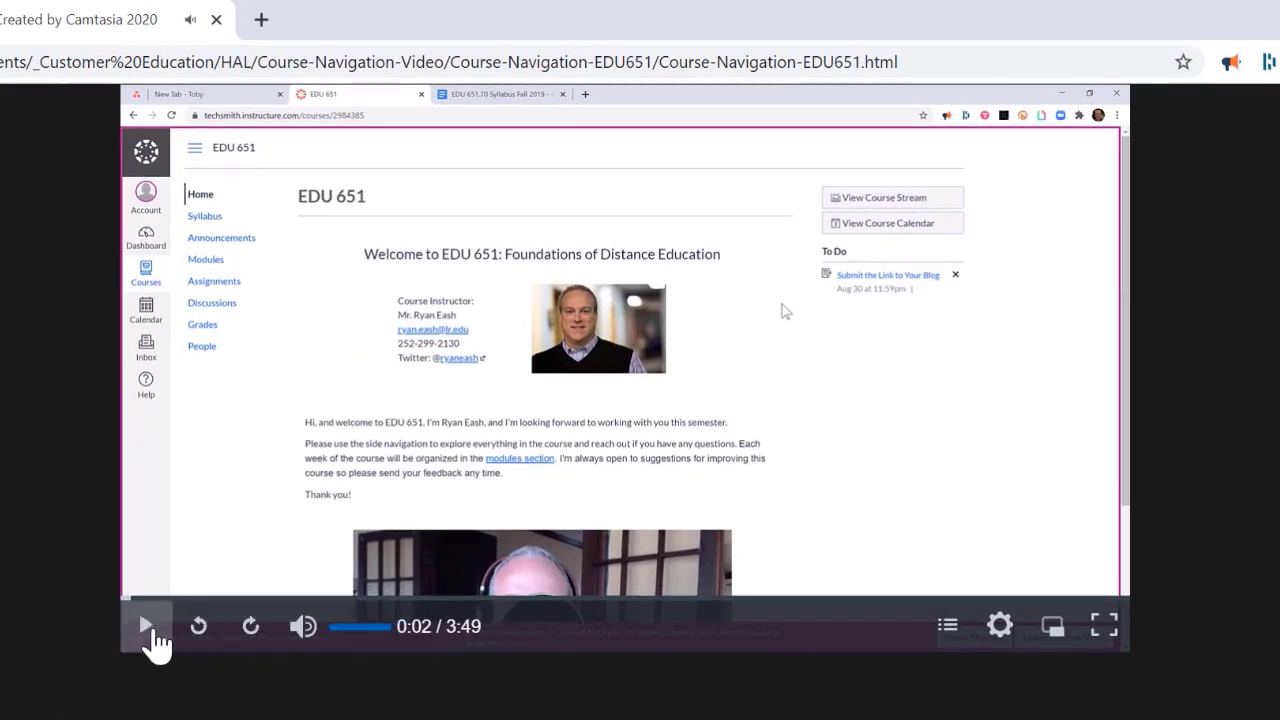
left_click(946, 630)
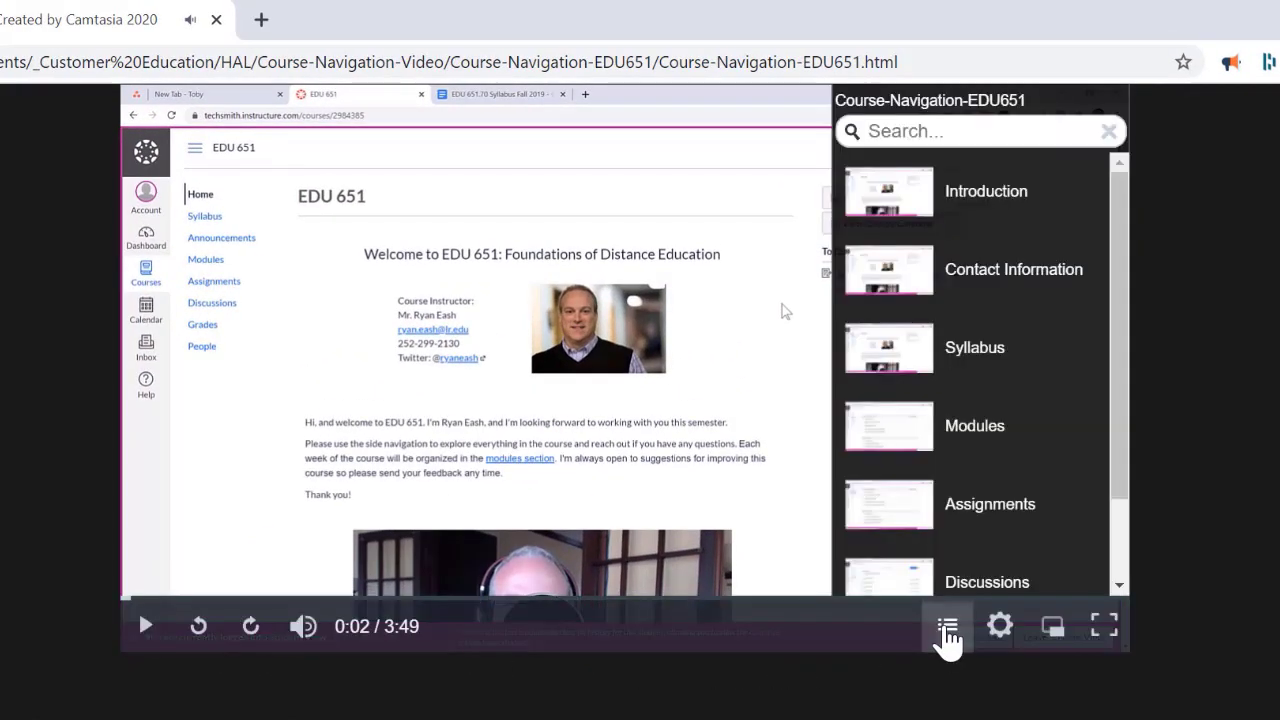
left_click(946, 630)
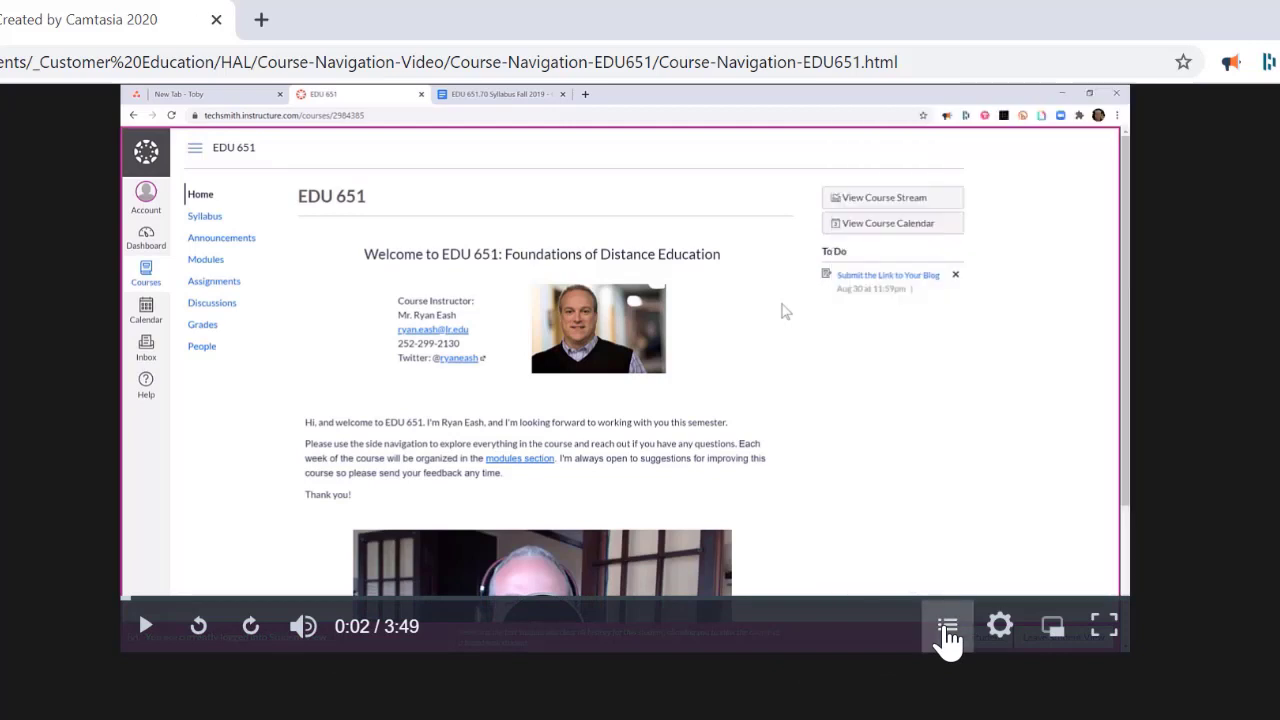
left_click(946, 630)
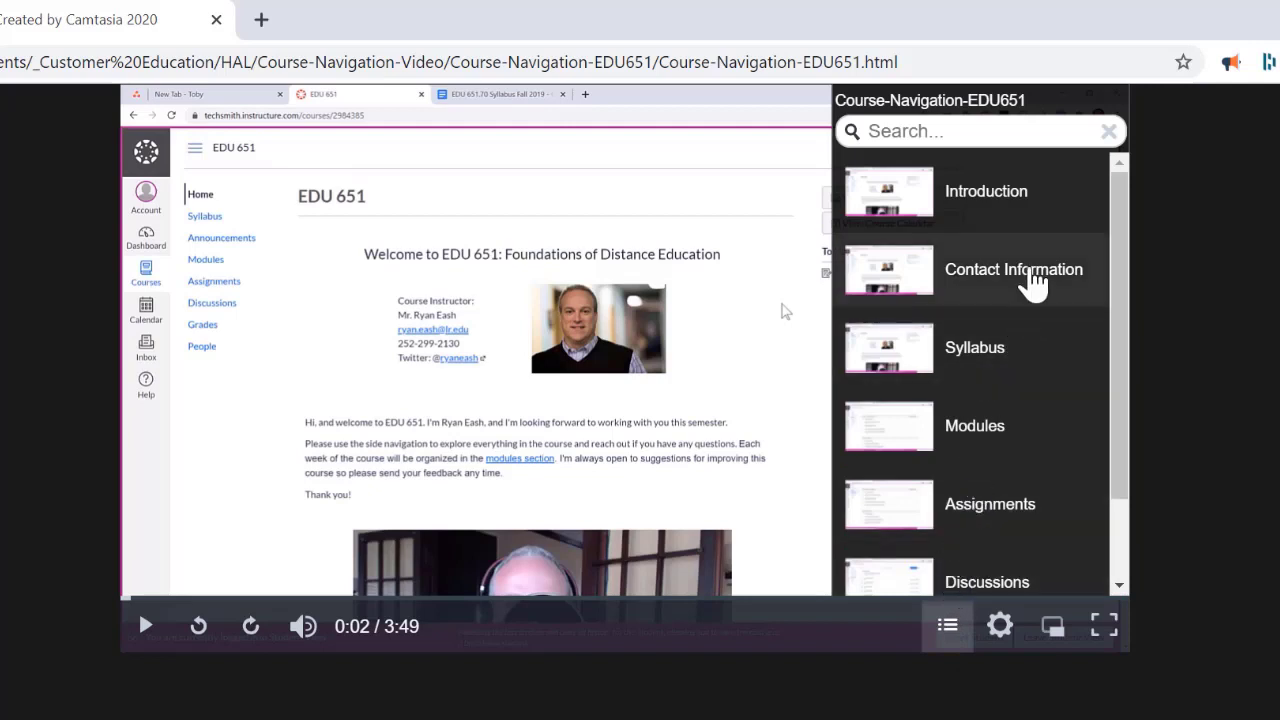
left_click(994, 352)
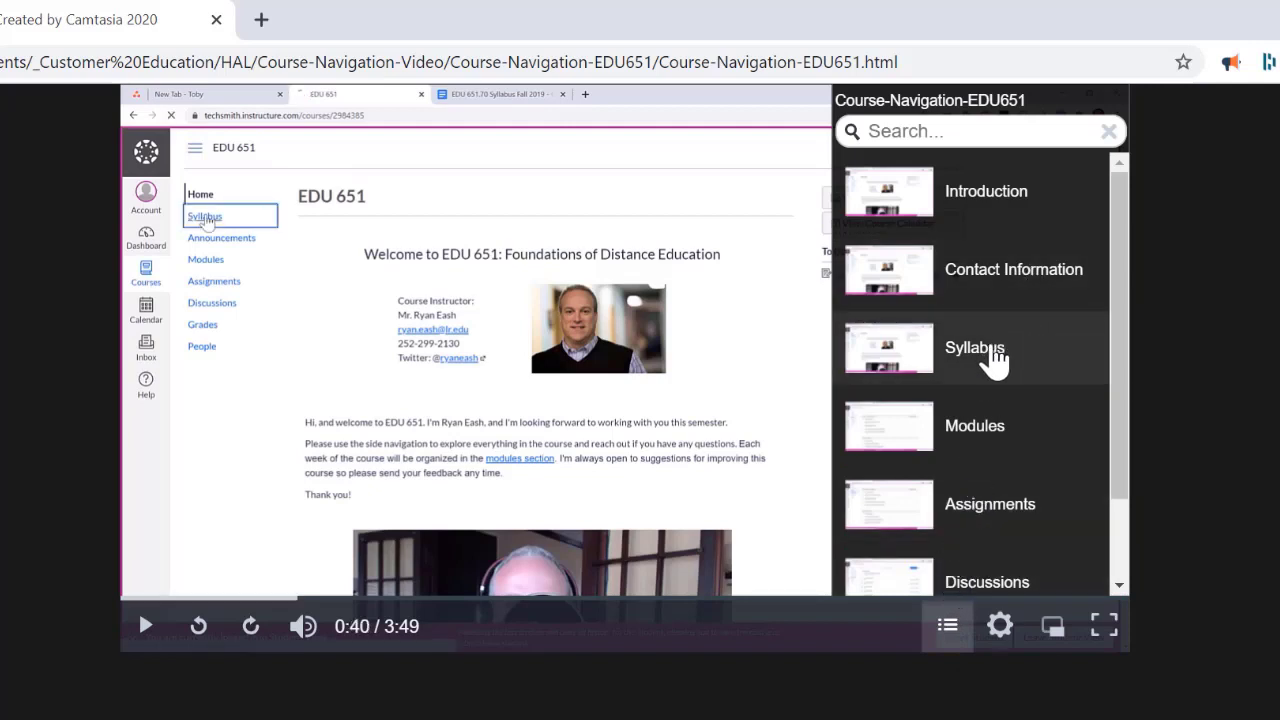
Step: Jump to the Modules section and the Assignments section using the produced video's table of contents
left_click(970, 430)
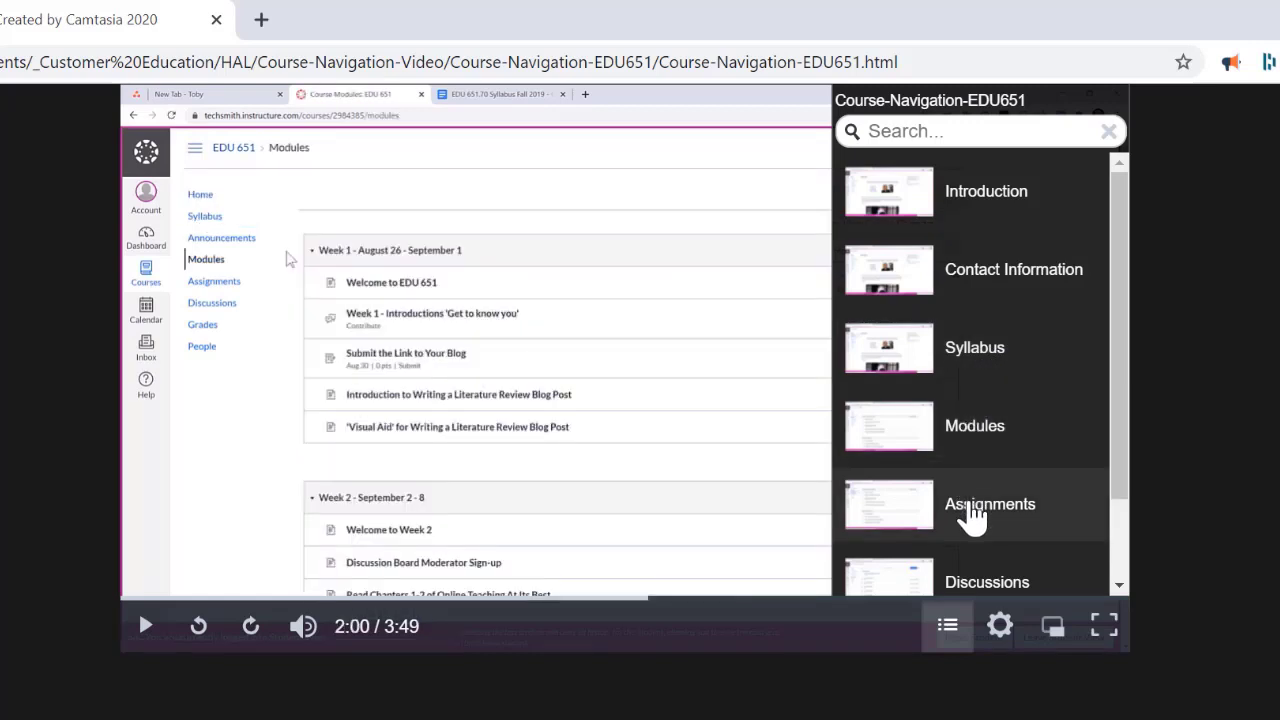
left_click(971, 514)
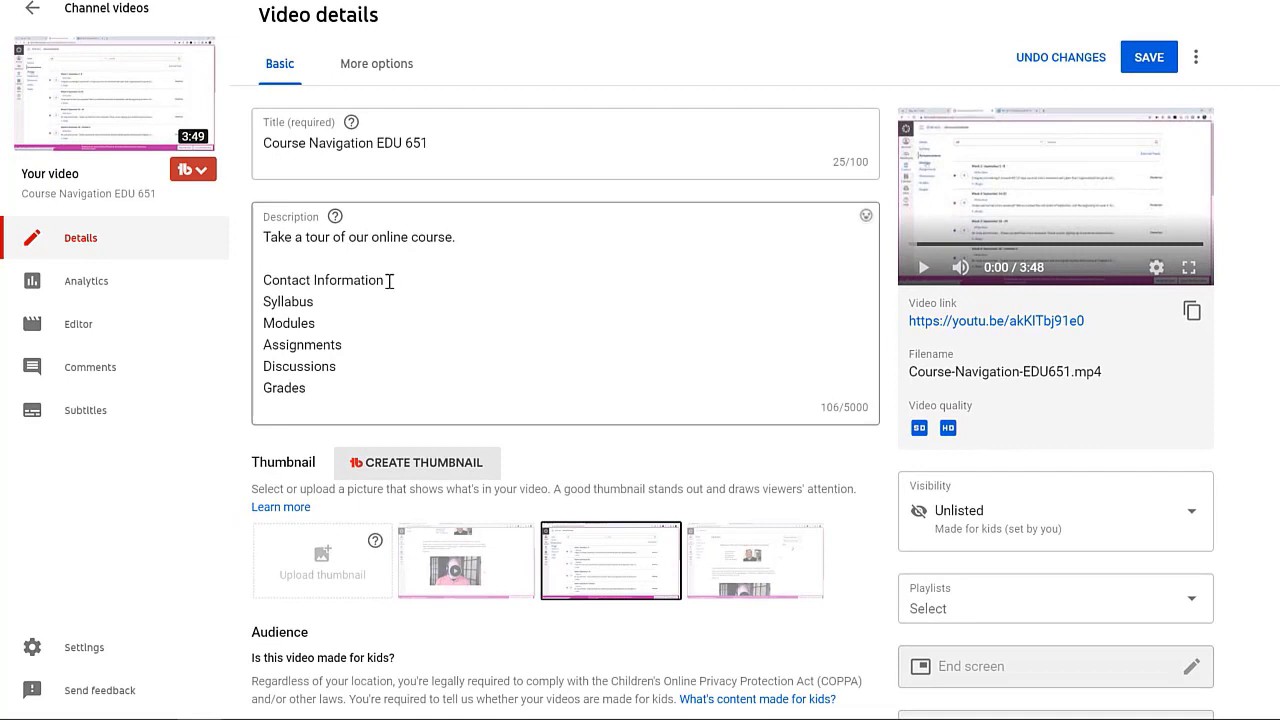
Step: In the YouTube video's description, add timestamps Contact Information 0:16, Syllabus 0:40, Modules 1:52, Assignments 2:38, Discussions 2:54 and Grades 3:17, and save
left_click(385, 284)
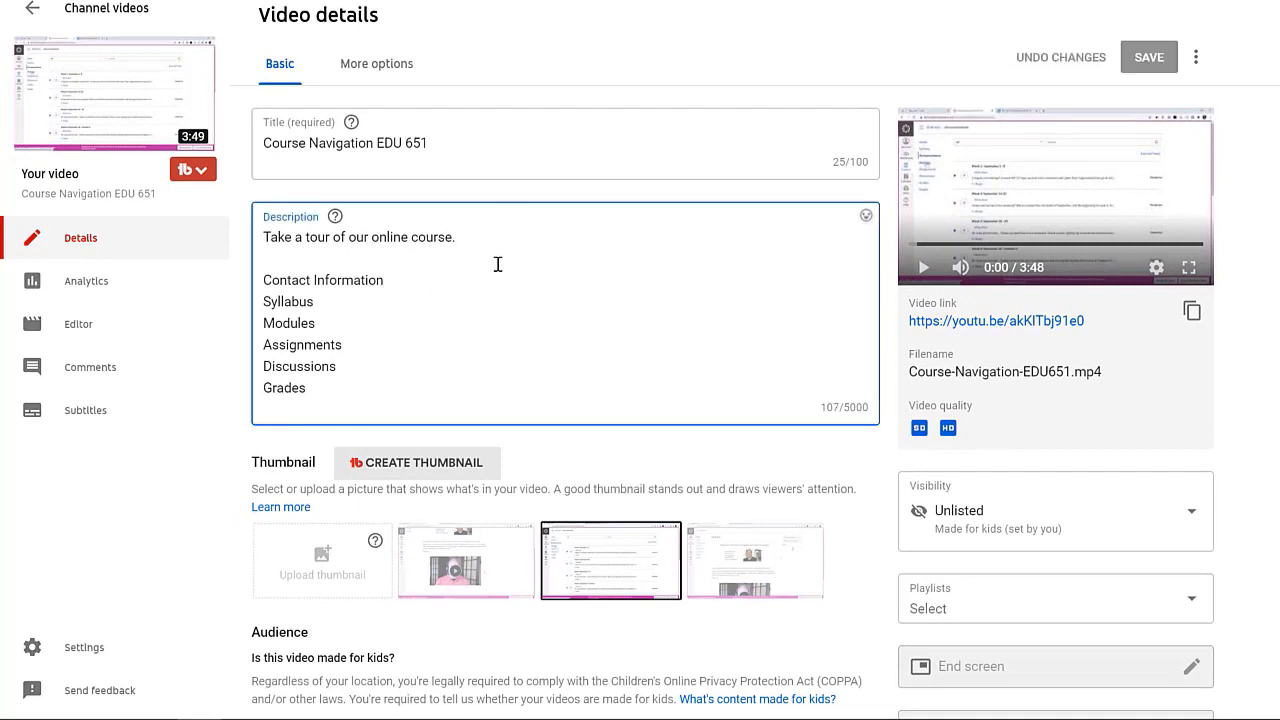
type("0:16")
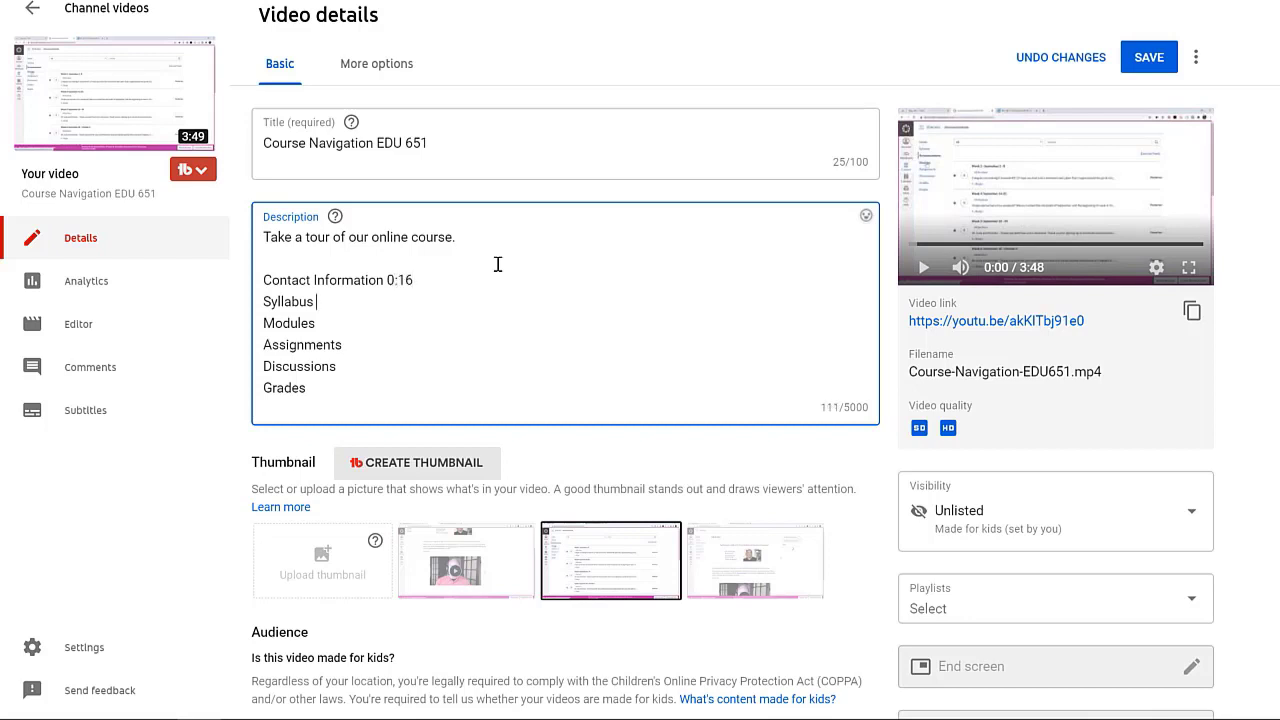
type("0:40")
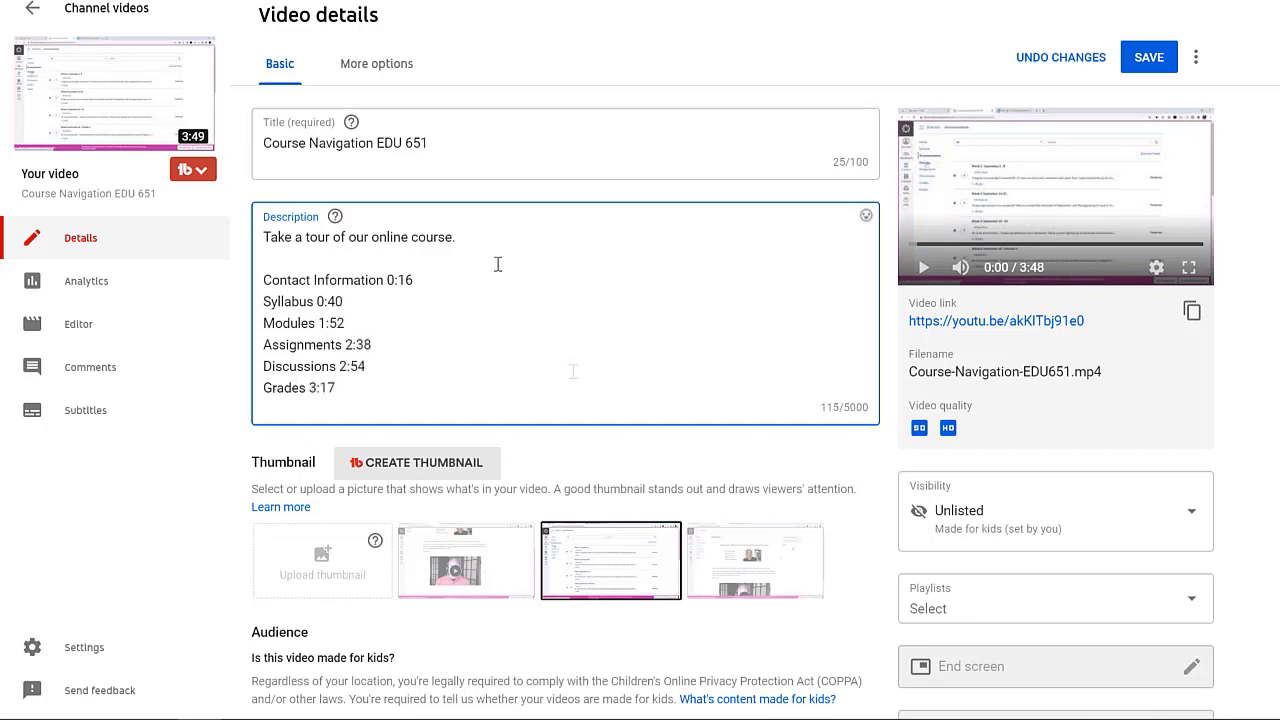
left_click(1146, 62)
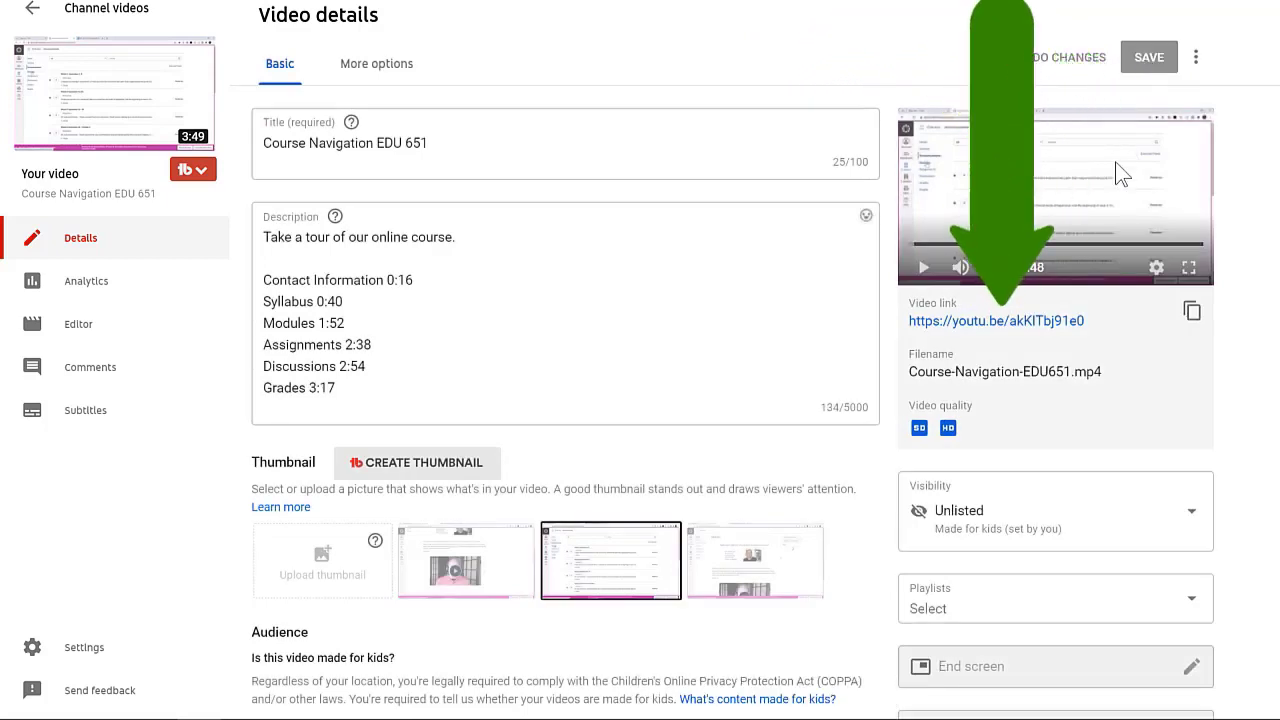
Step: Open the YouTube video's watch page from its video link, expand the description, and jump to the Syllabus timestamp 0:40
left_click(993, 321)
scroll(766, 371, "down", 2)
scroll(502, 430, "down", 2)
left_click(106, 443)
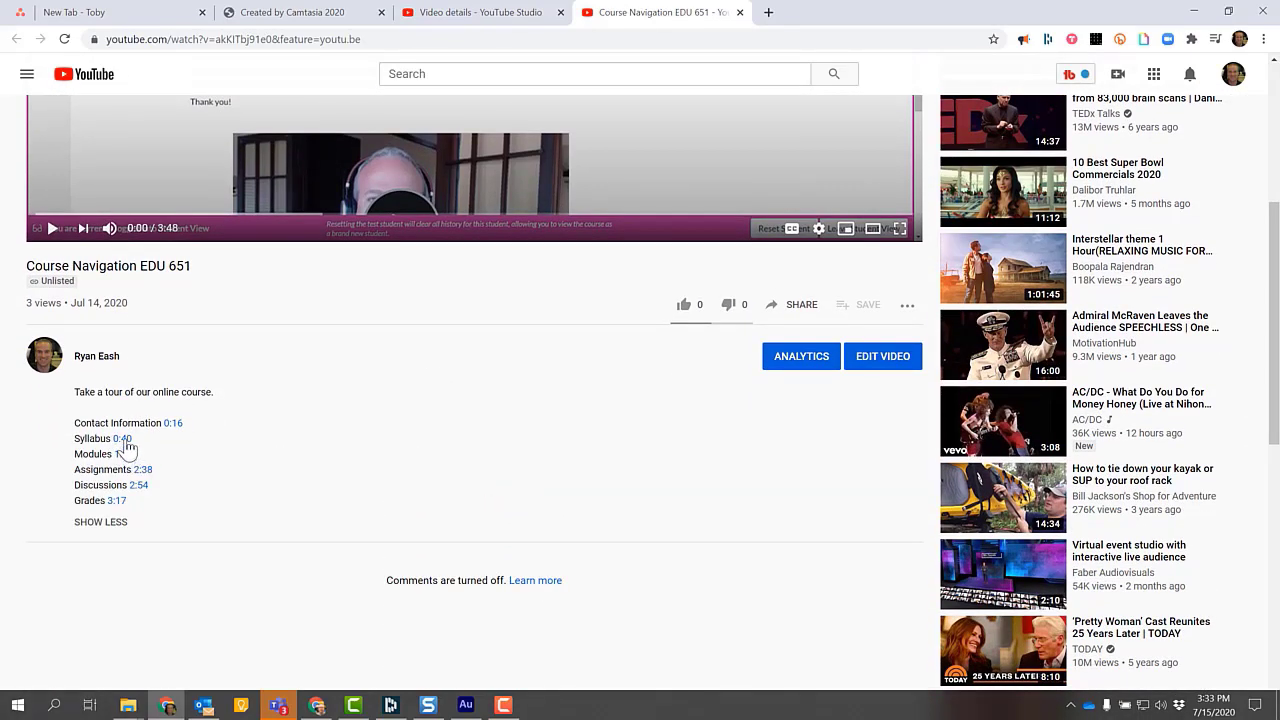
left_click(123, 441)
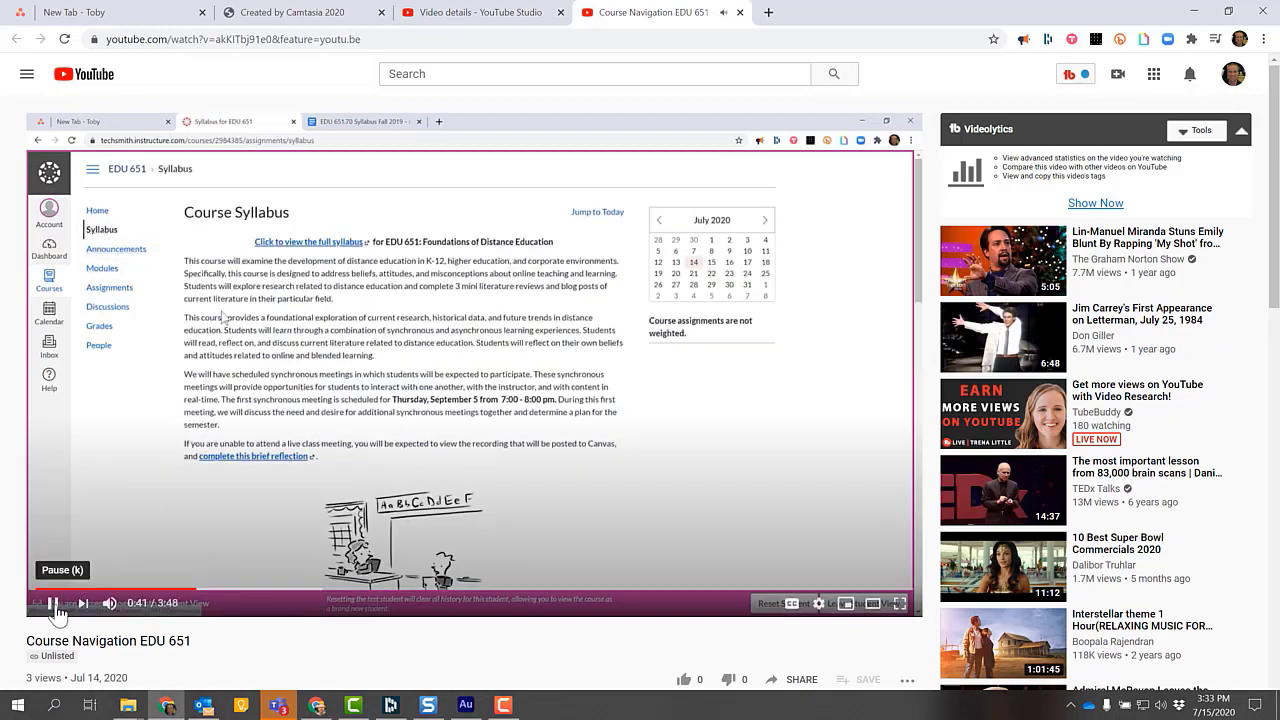
Step: Jump to the Assignments timestamp 2:38 from the video description and pause playback
scroll(57, 610, "down", 3)
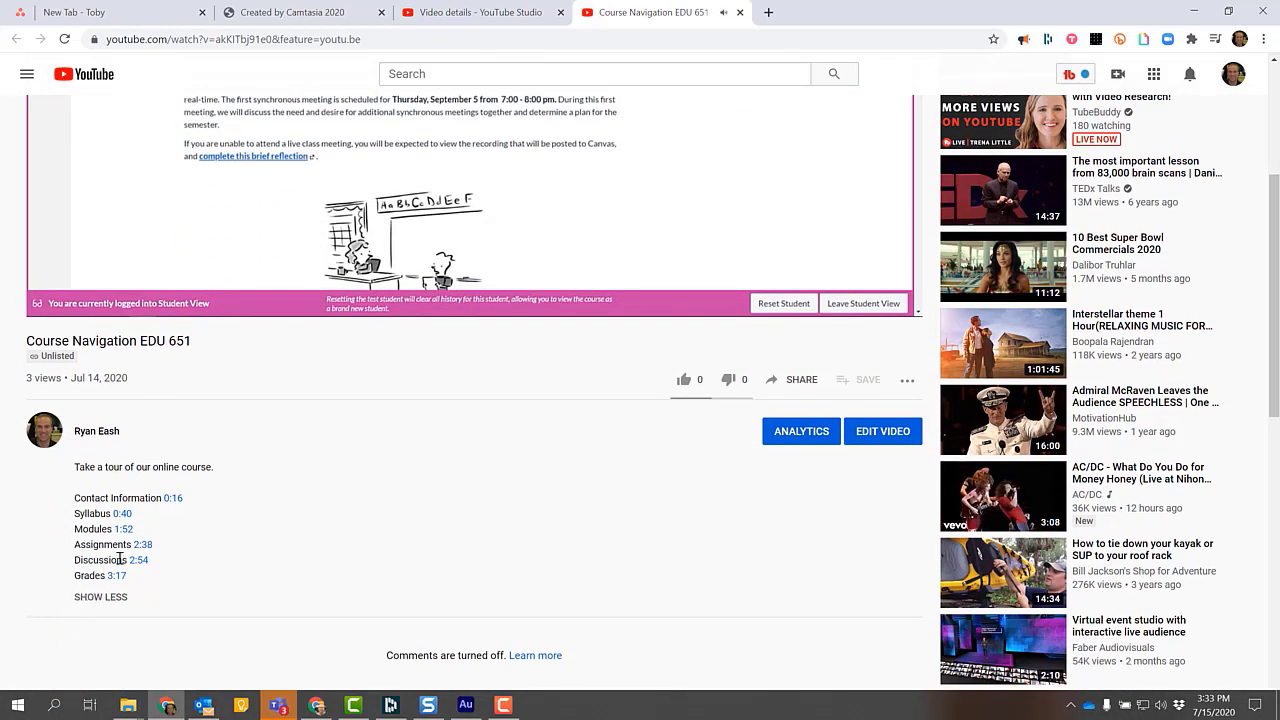
left_click(141, 559)
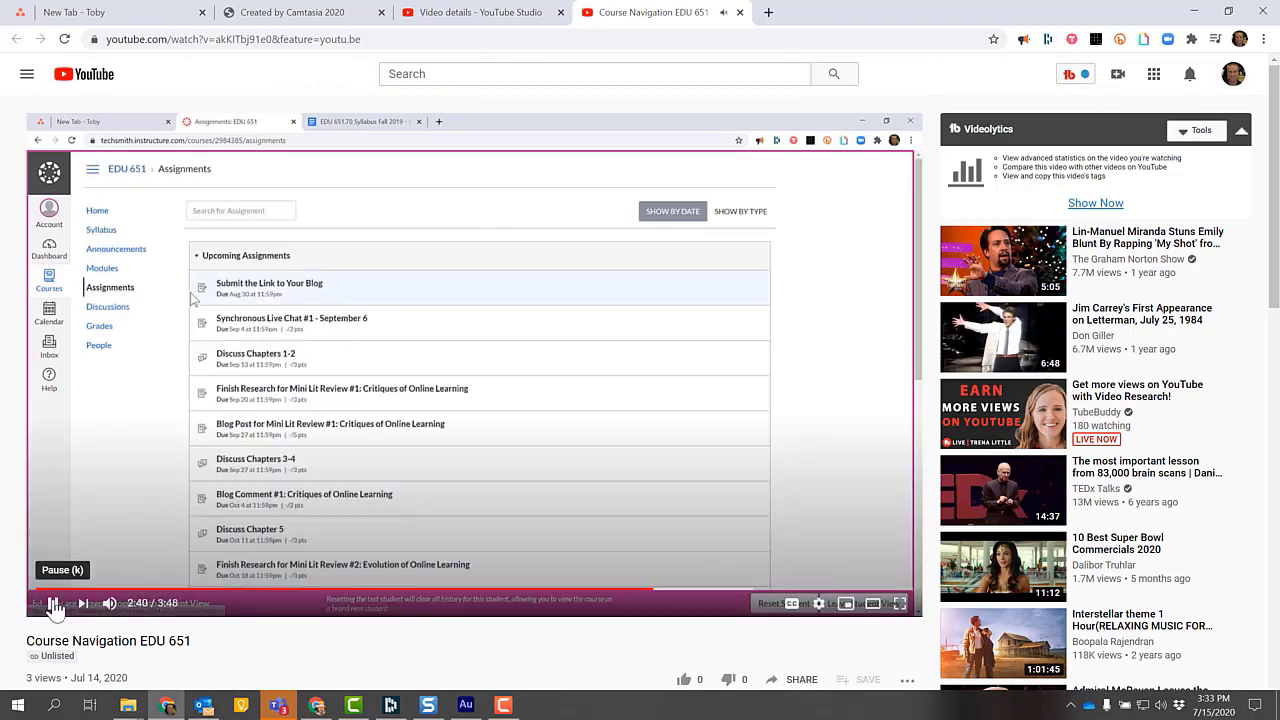
left_click(55, 604)
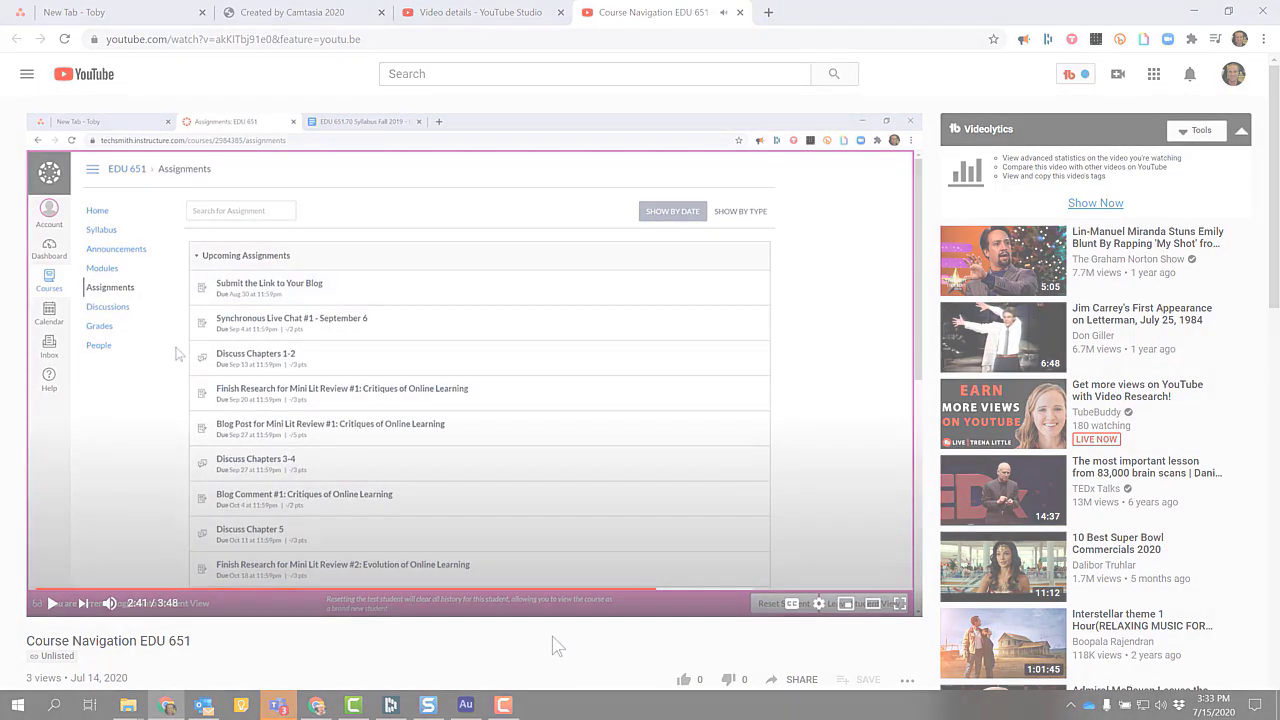